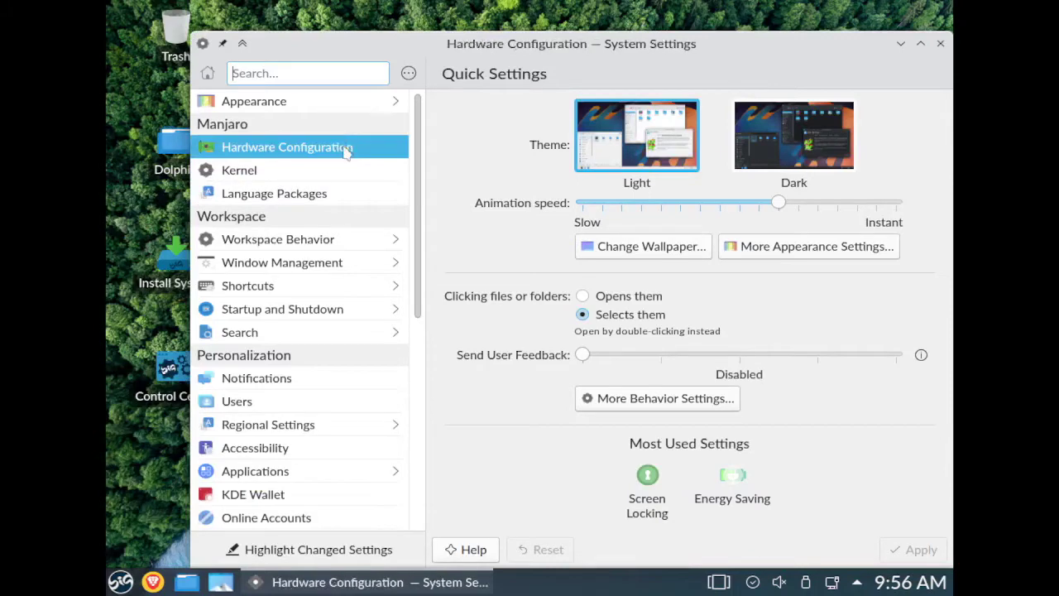
- Apply and keep a 1280x768 (5:3) resolution in Display and Monitor, then close System Settings
left_click_drag(421, 207, 414, 390)
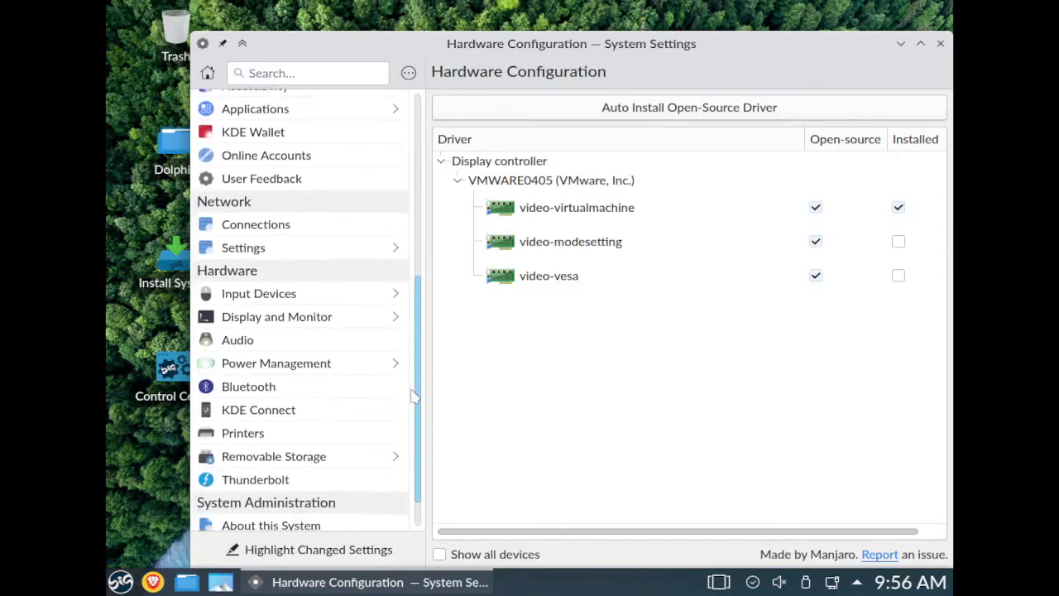
left_click(346, 327)
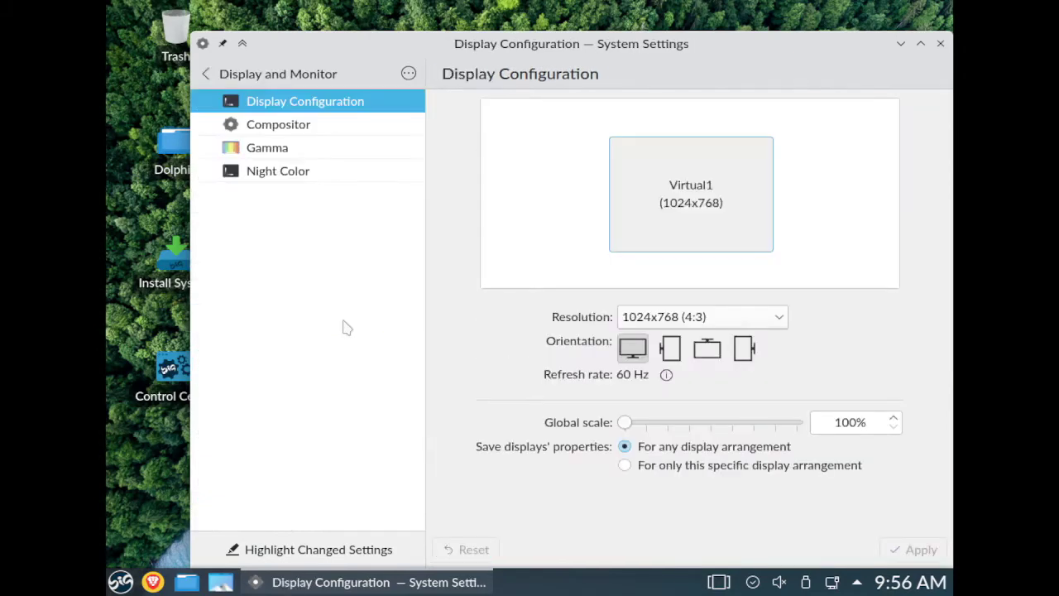
left_click(782, 321)
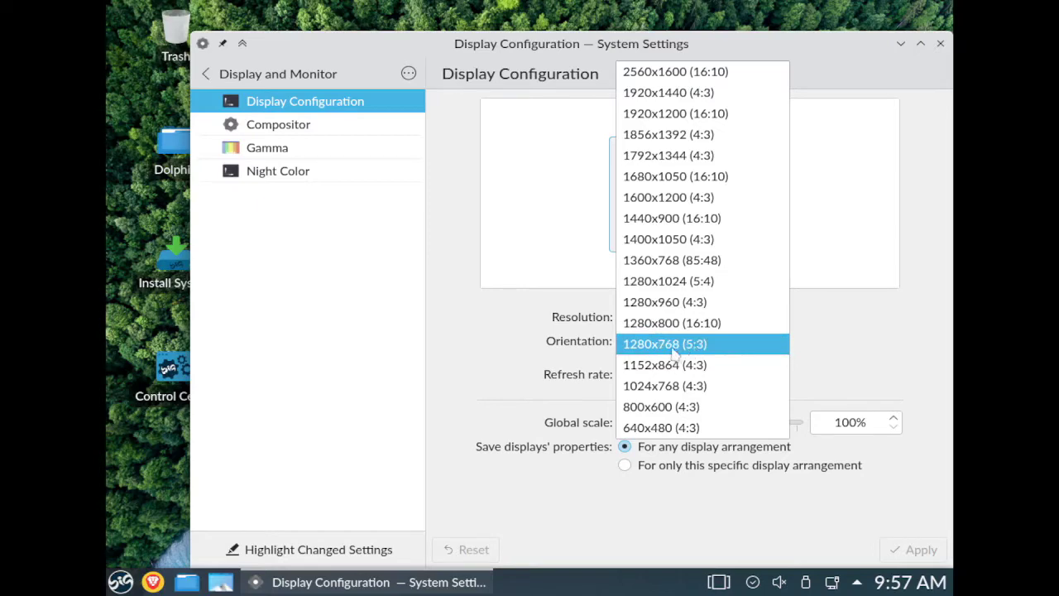
left_click(671, 352)
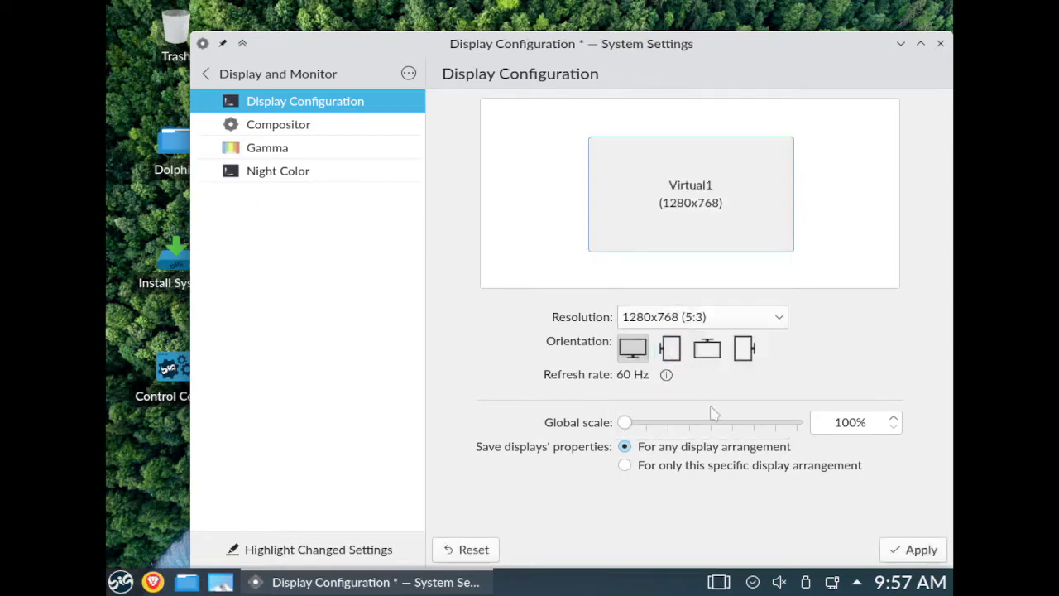
left_click(892, 558)
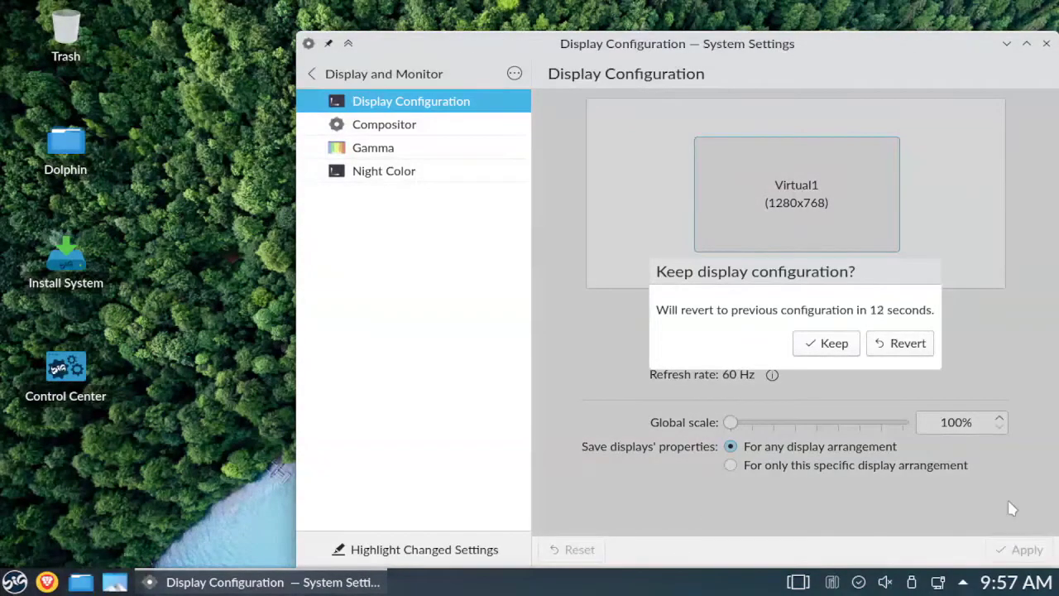
left_click_drag(899, 52, 807, 18)
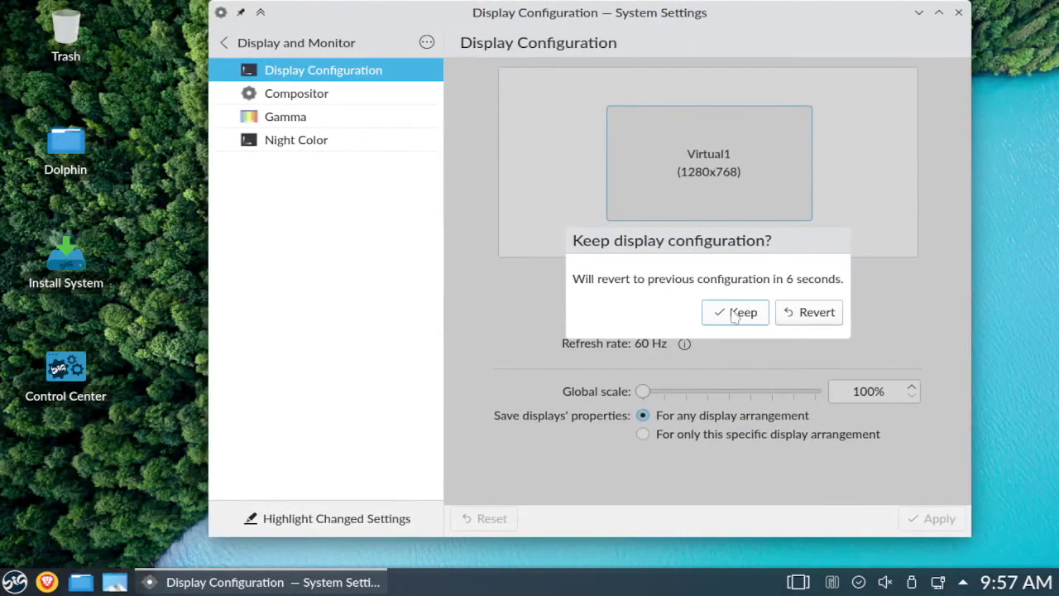
left_click(732, 312)
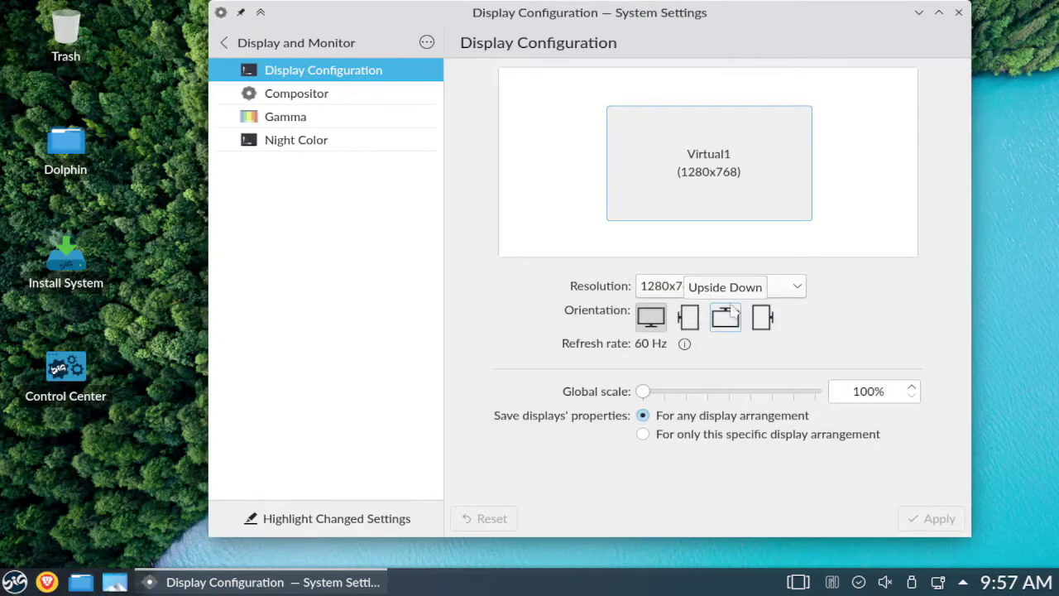
left_click(959, 13)
right_click(547, 138)
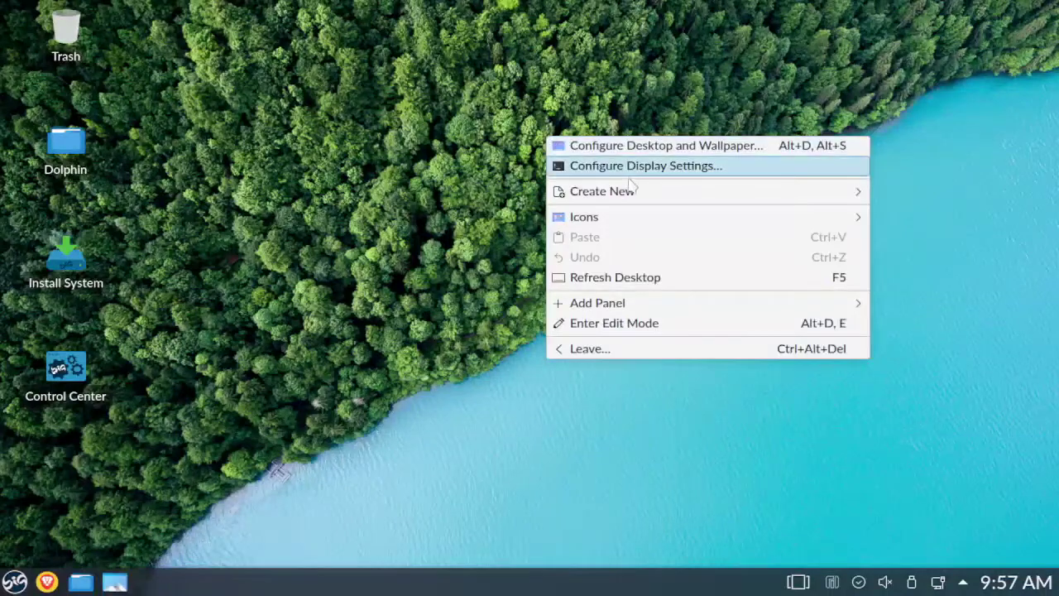
- Pick BigLinux11 in the Configure Desktop and Wallpaper dialog and confirm with OK
left_click(656, 146)
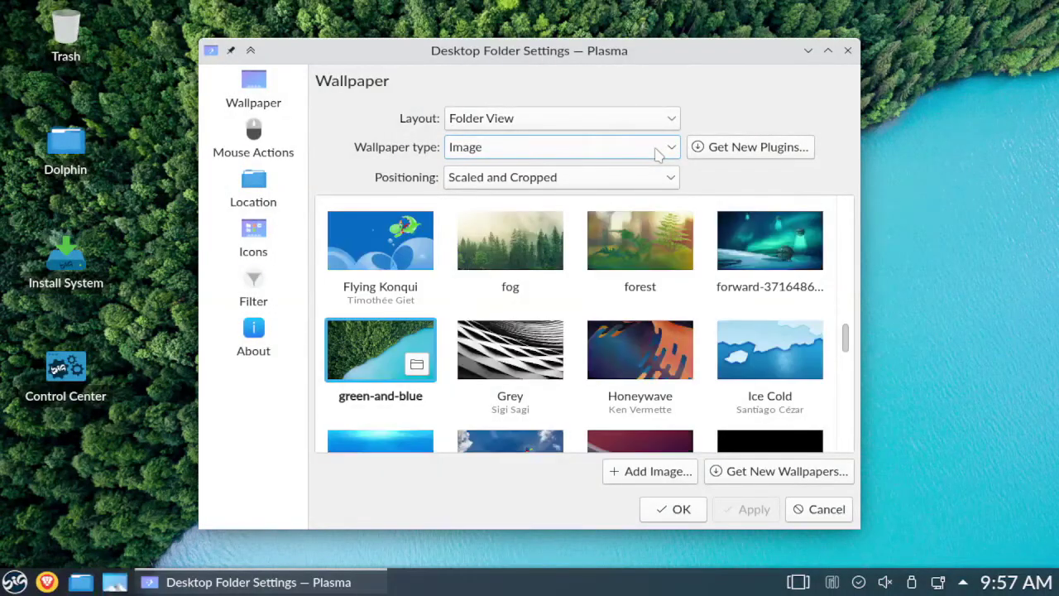
left_click_drag(848, 342, 845, 216)
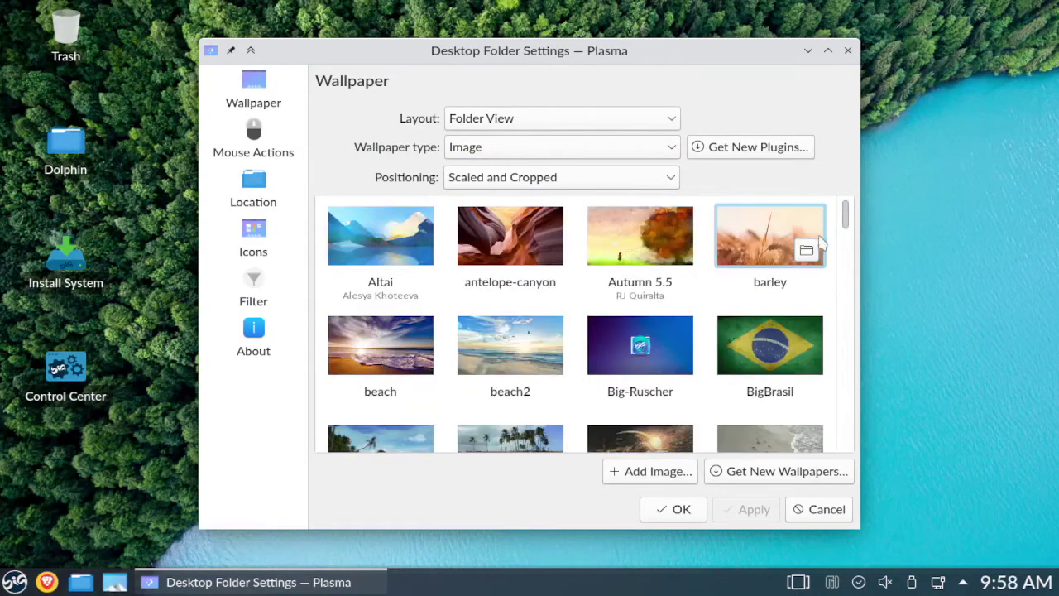
left_click_drag(848, 221, 849, 252)
left_click(767, 307)
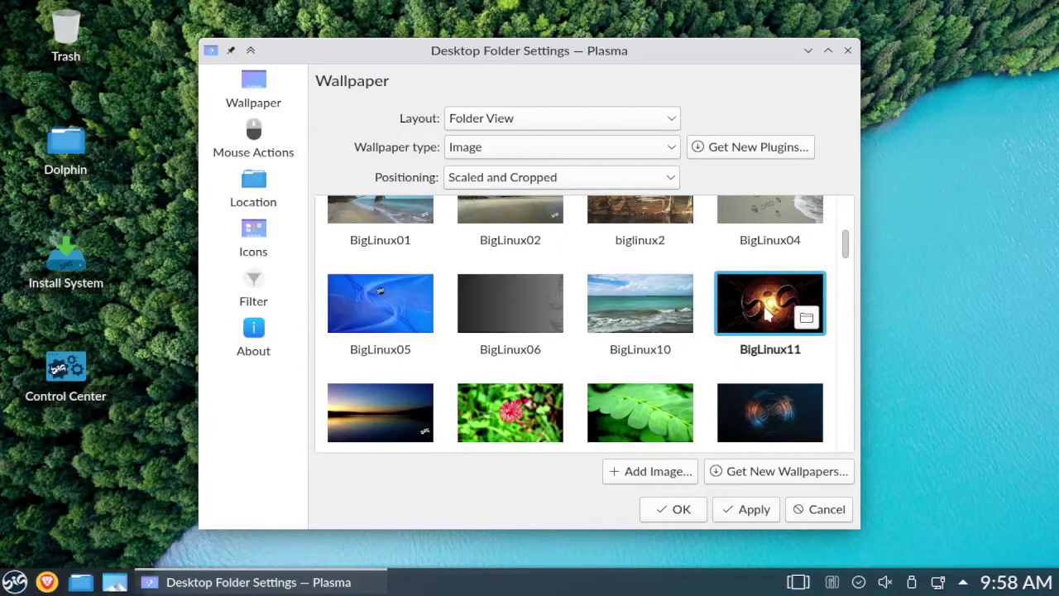
left_click(678, 515)
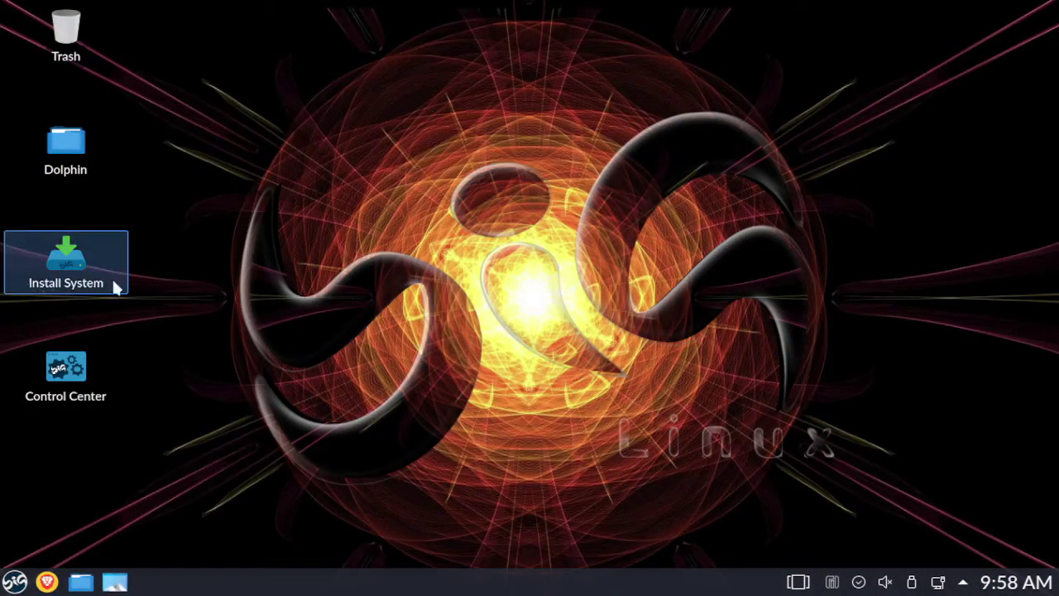
left_click(63, 266)
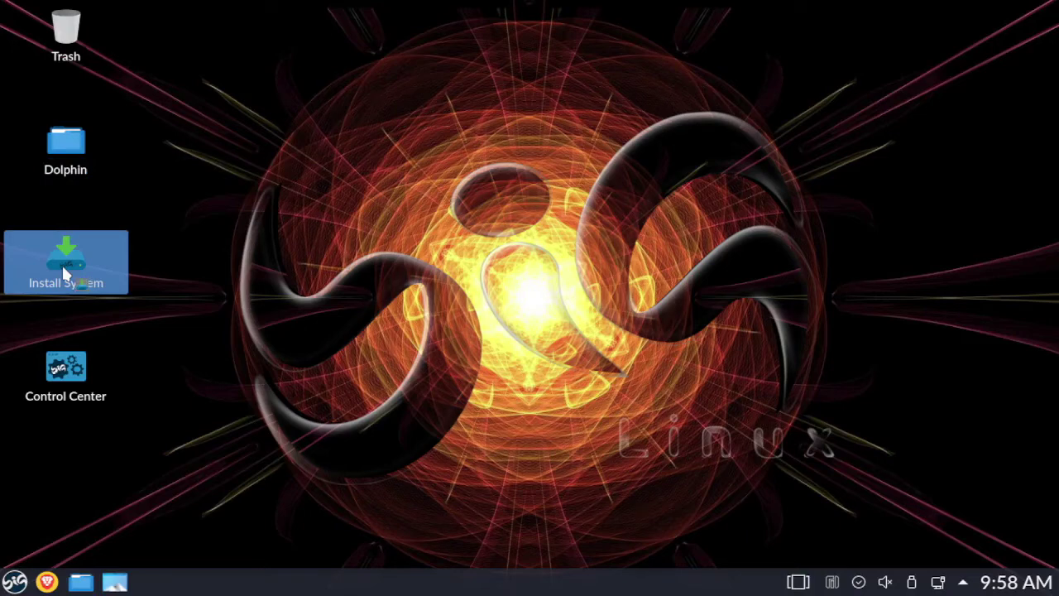
- Launch Install System, pick a SELECIONAR filesystem option, and keep American English as installer language
double_click(63, 266)
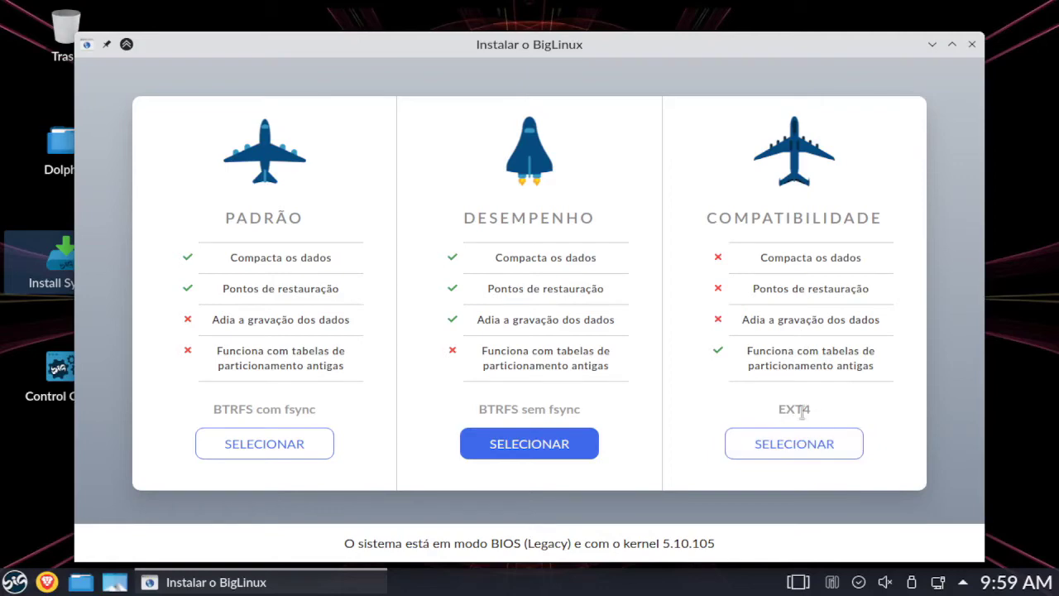
left_click(827, 444)
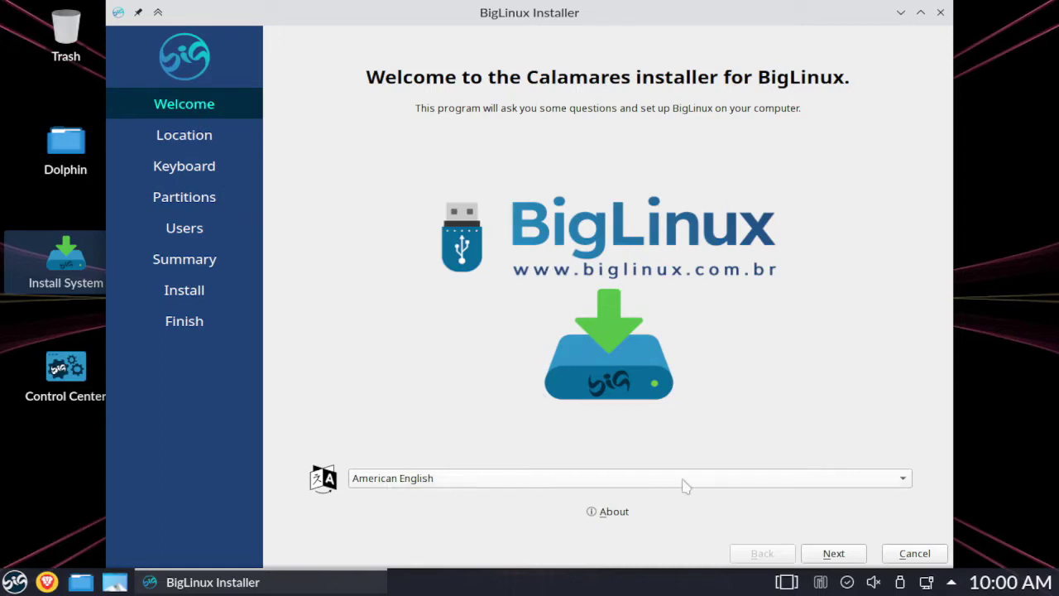
left_click(907, 486)
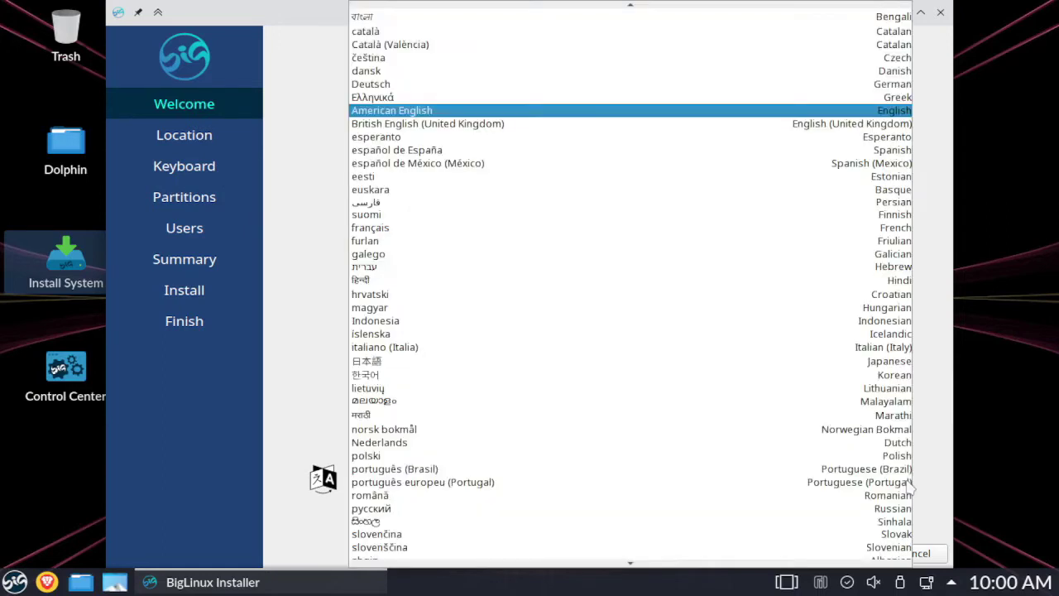
left_click(406, 112)
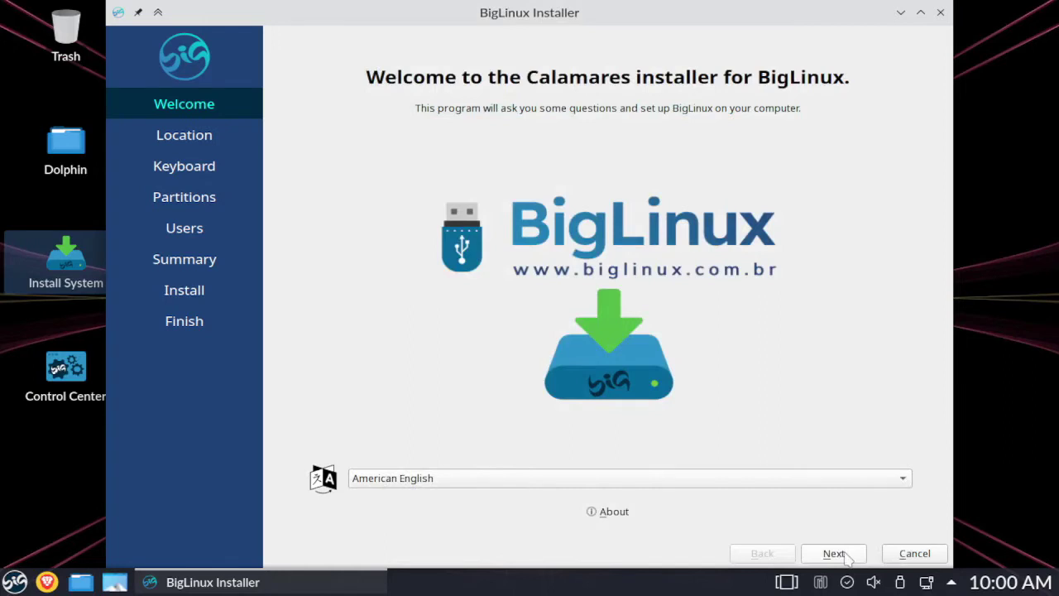
left_click(847, 557)
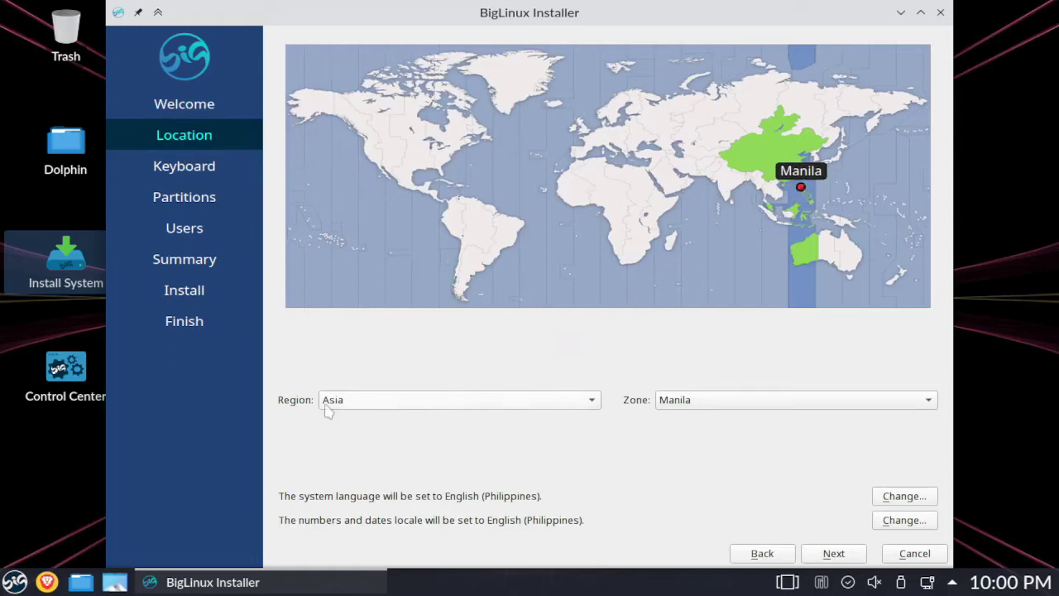
- Keep Region Asia and Zone Manila, then switch the keyboard layout to English (US)
left_click(357, 405)
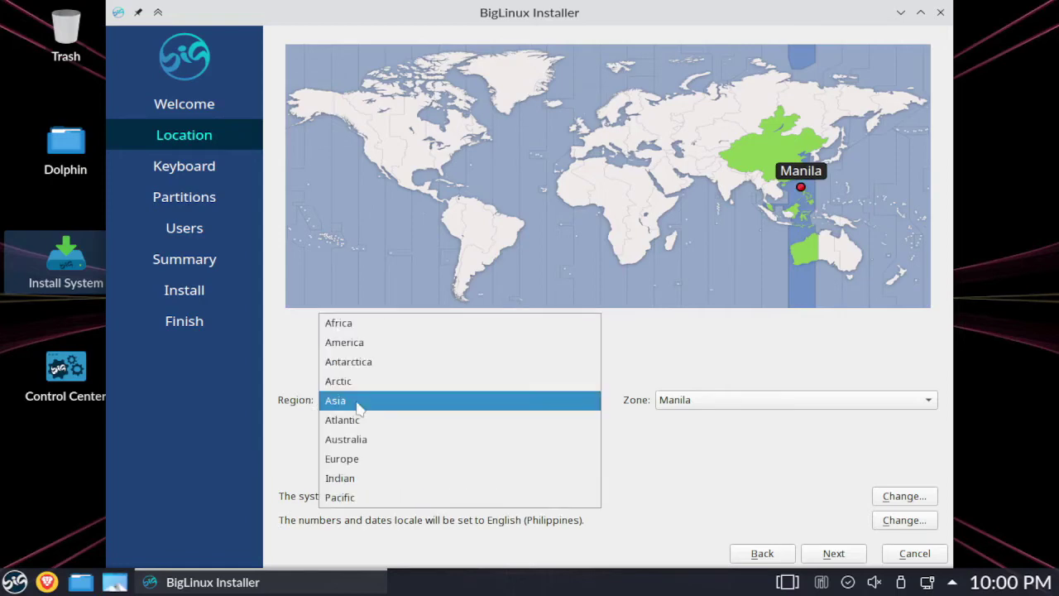
left_click(357, 402)
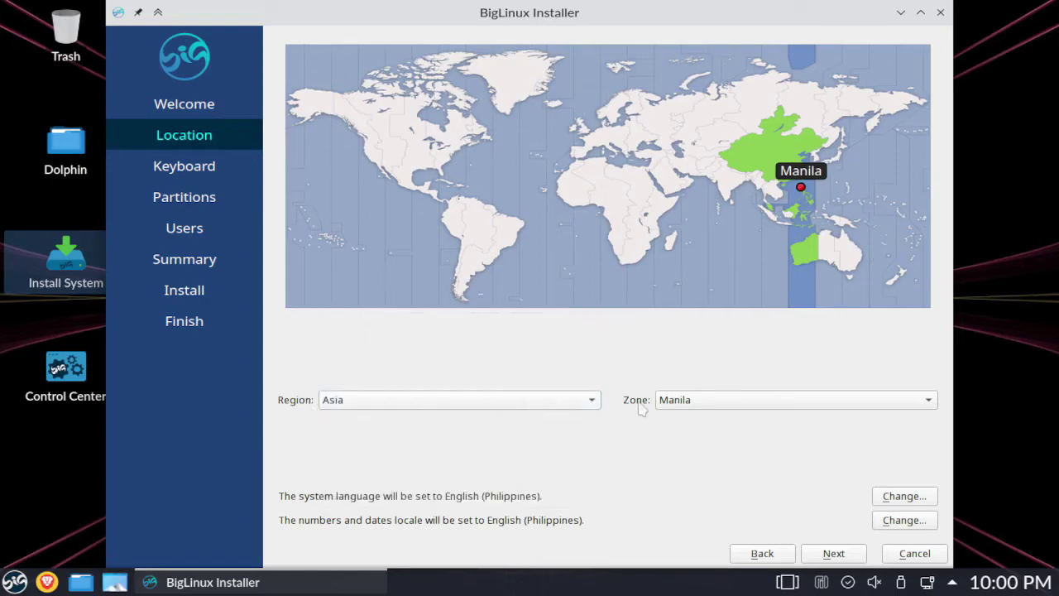
left_click(685, 404)
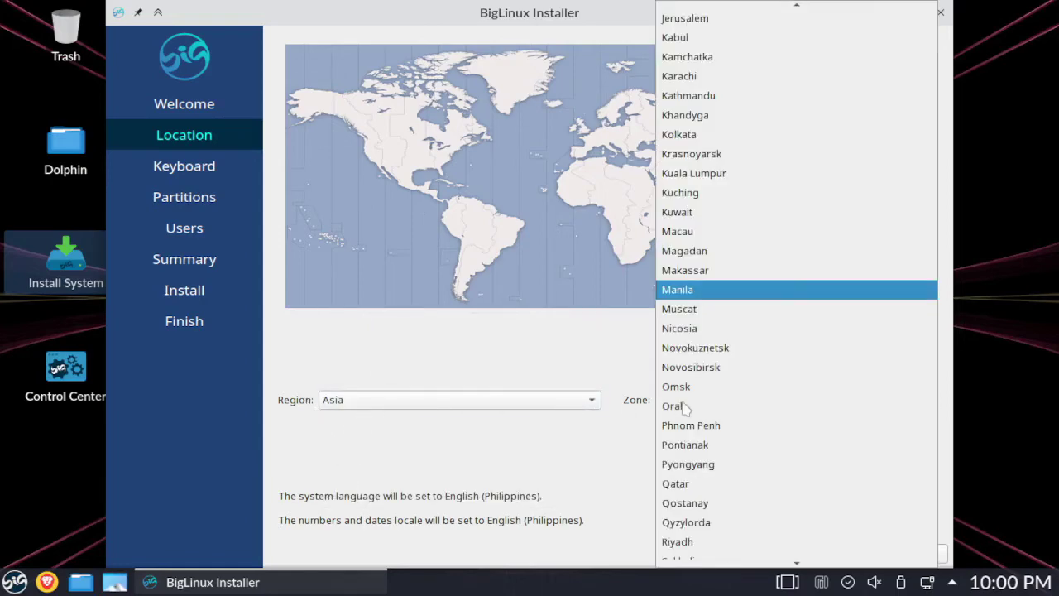
left_click(706, 294)
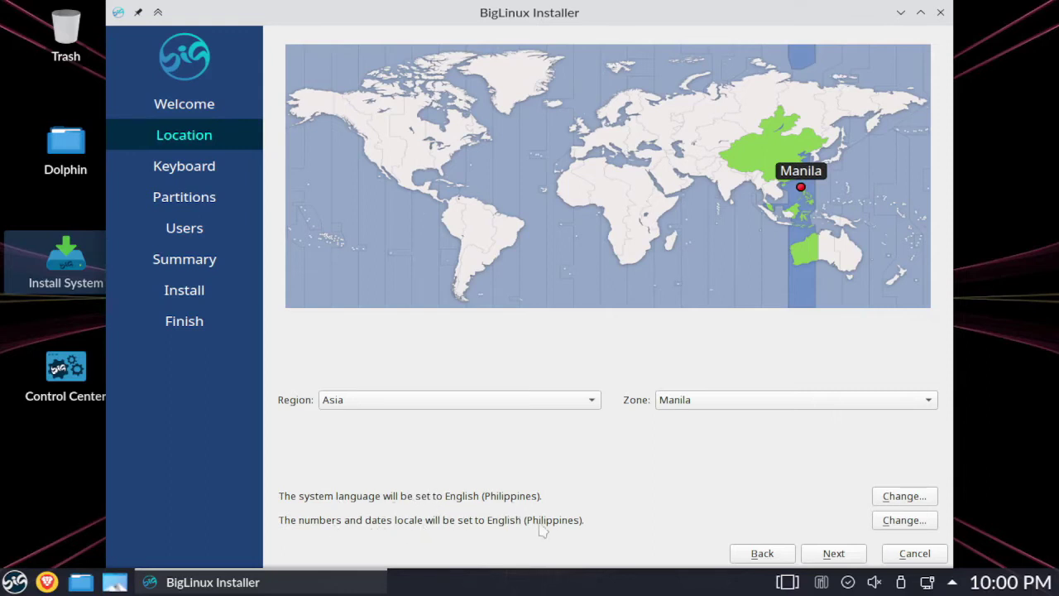
left_click(836, 554)
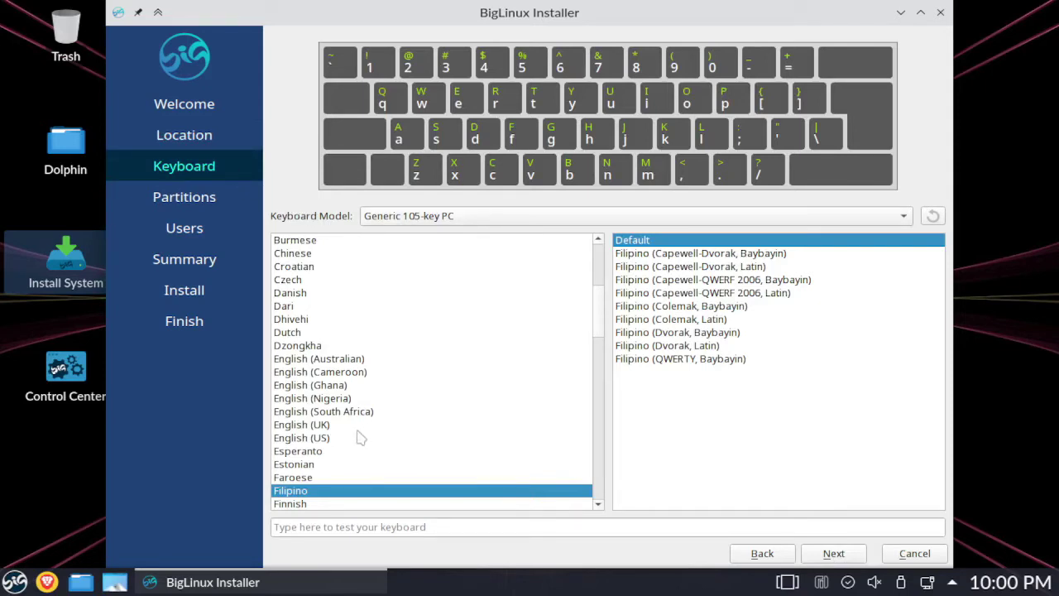
left_click(285, 441)
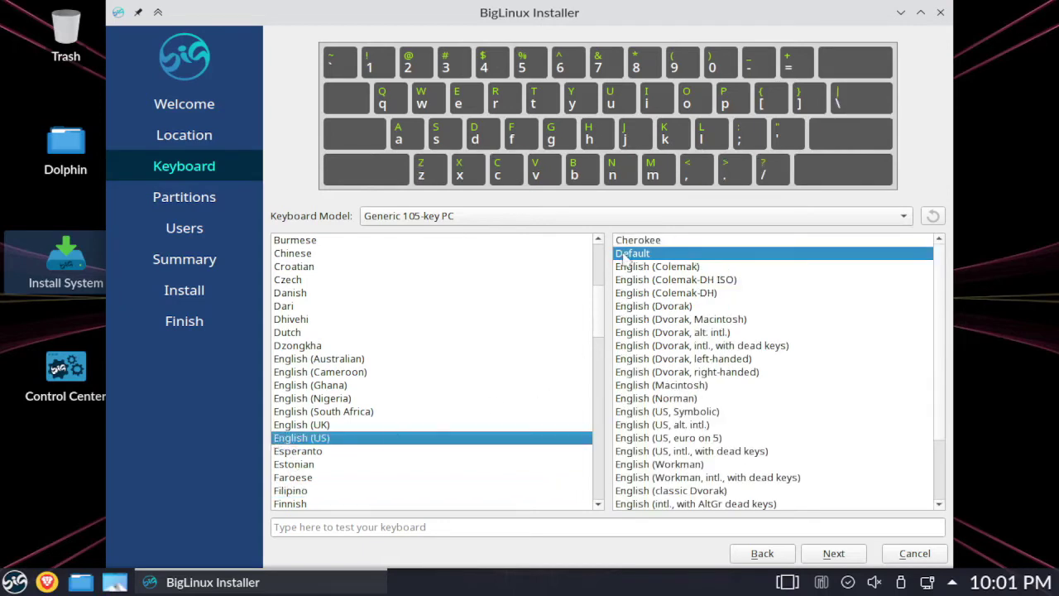
left_click(834, 553)
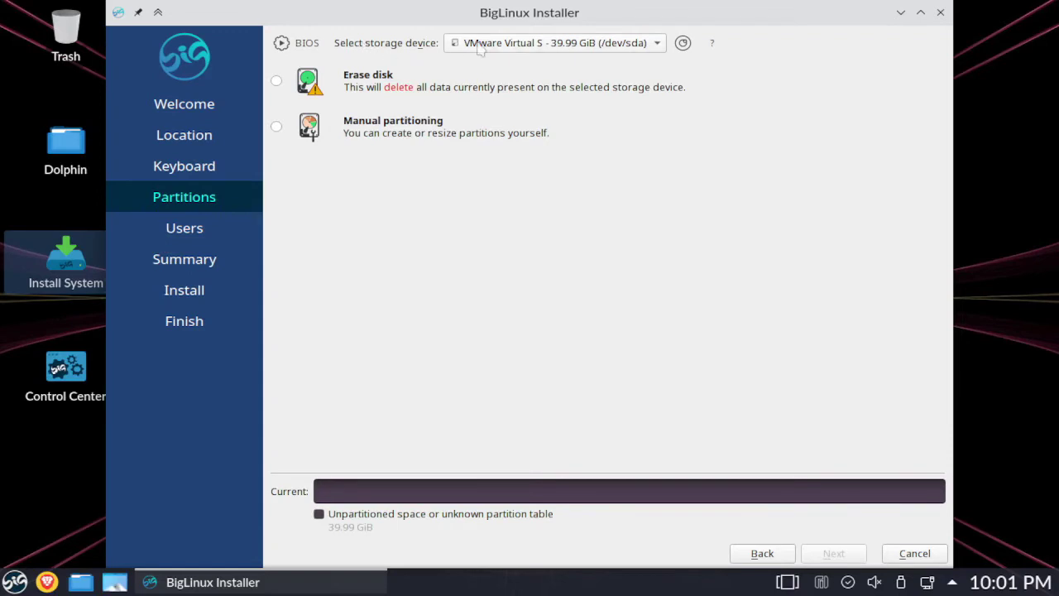
- Select the 39.99 GiB VMware Virtual S disk and choose Erase disk
left_click(587, 45)
left_click(586, 45)
left_click(276, 80)
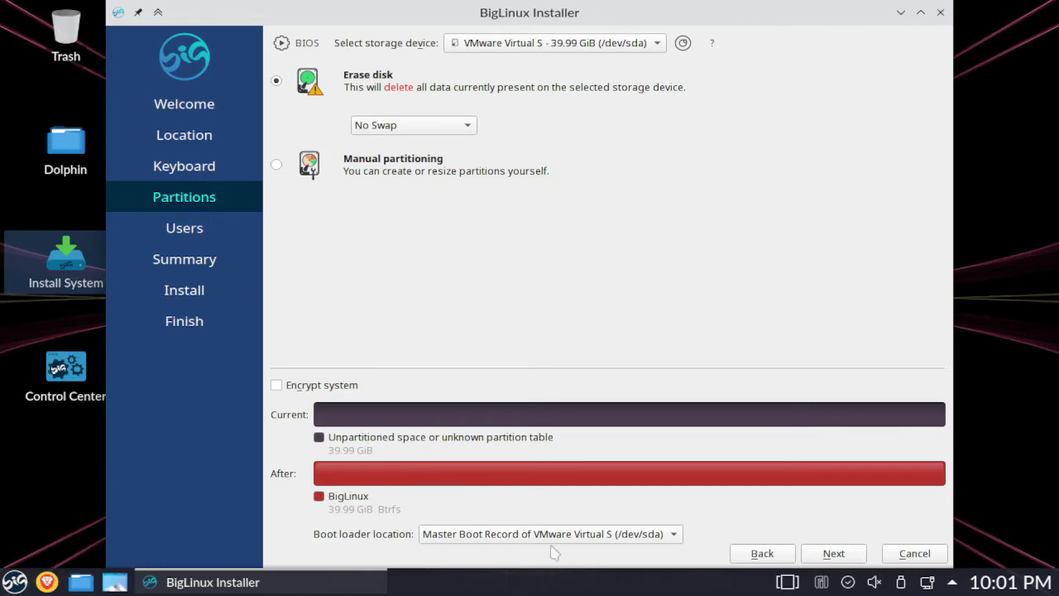
left_click(833, 554)
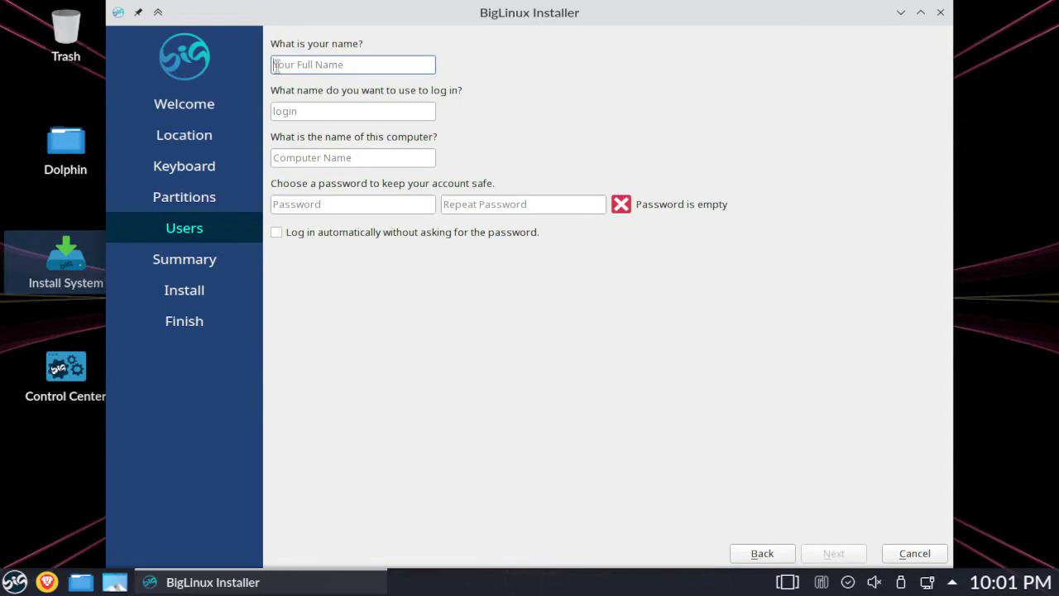
- Enter the user's full name and replace the computer name's vmwarevirtualplatform suffix with 'pc'
type("rhesus")
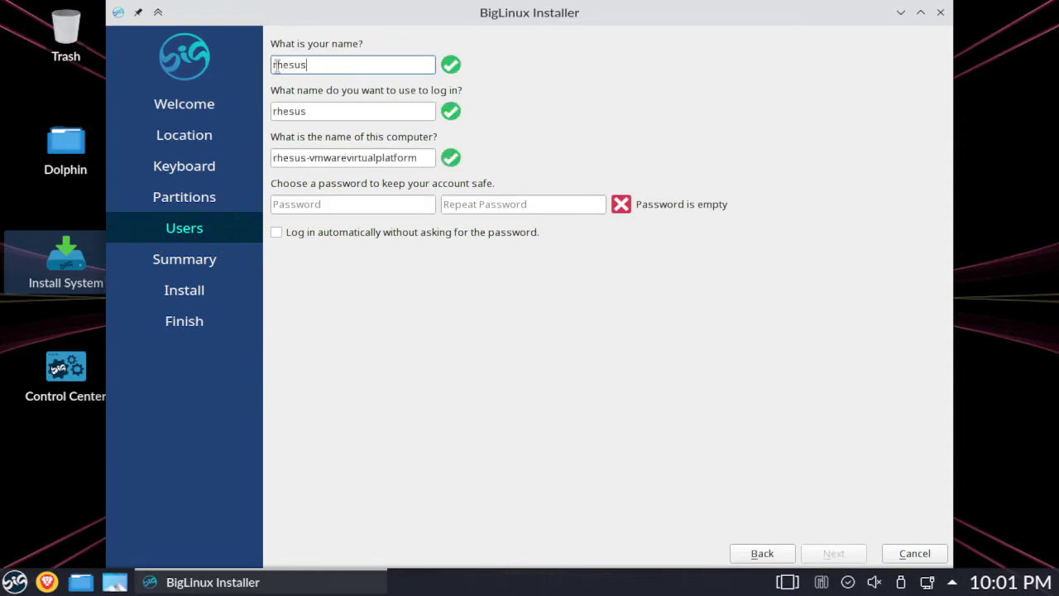
key("Tab")
key("Tab")
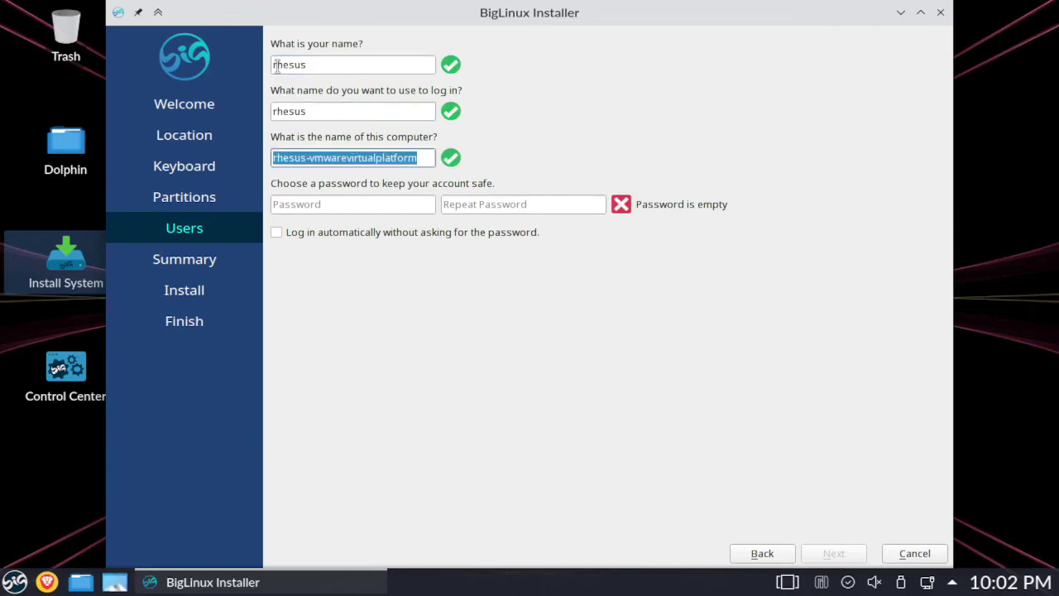
left_click(313, 159)
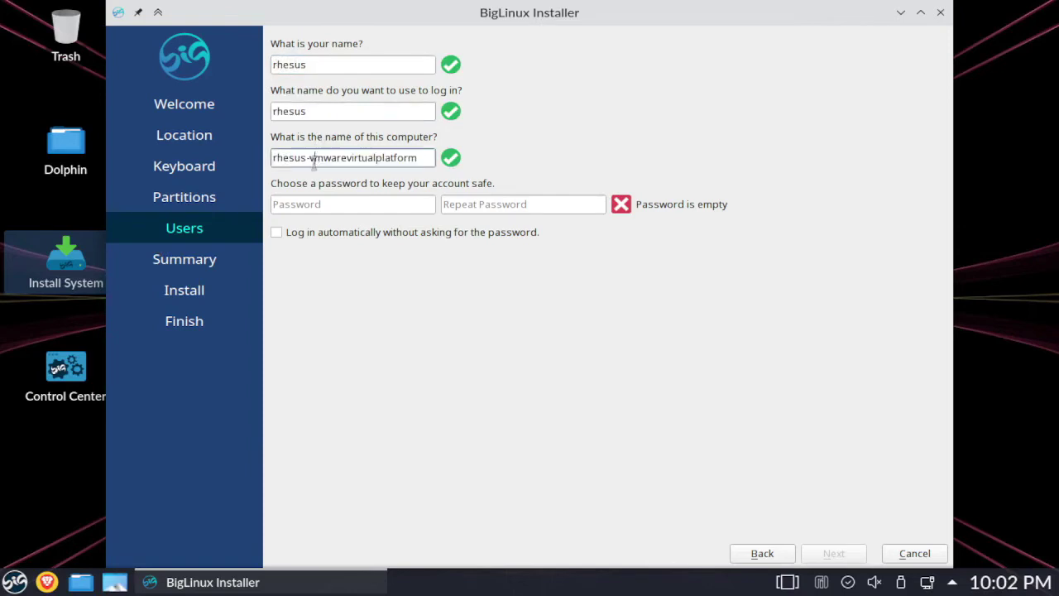
left_click_drag(313, 159, 424, 161)
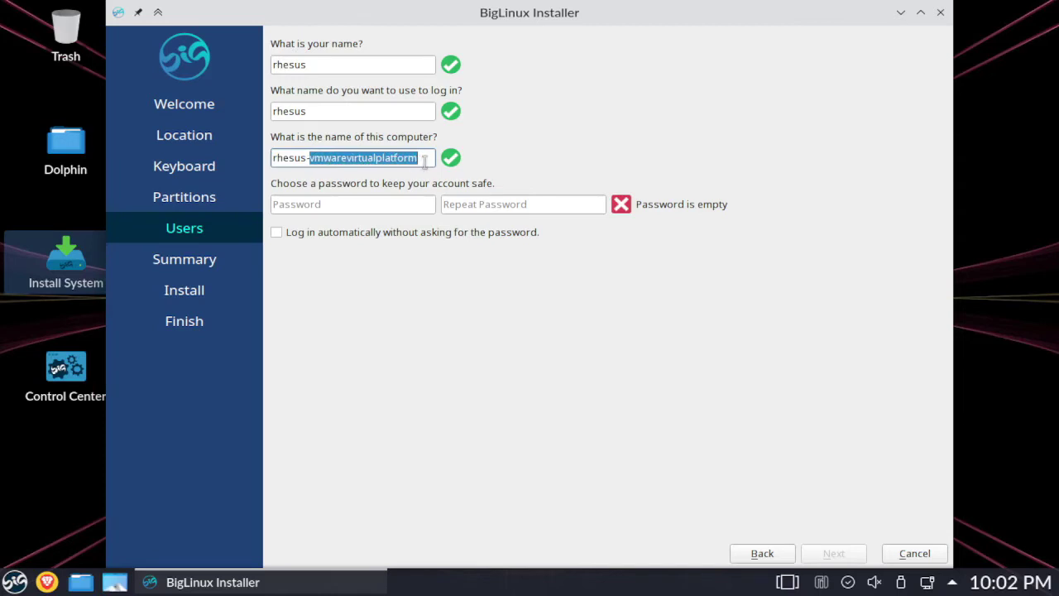
type("pc")
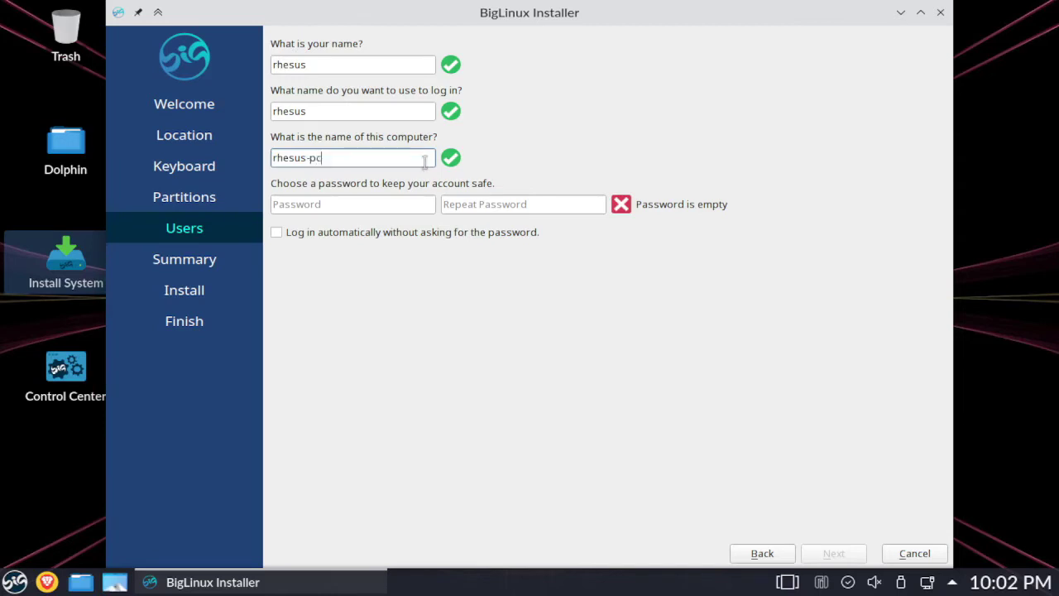
- Type the account password in both password fields so they match
left_click(307, 204)
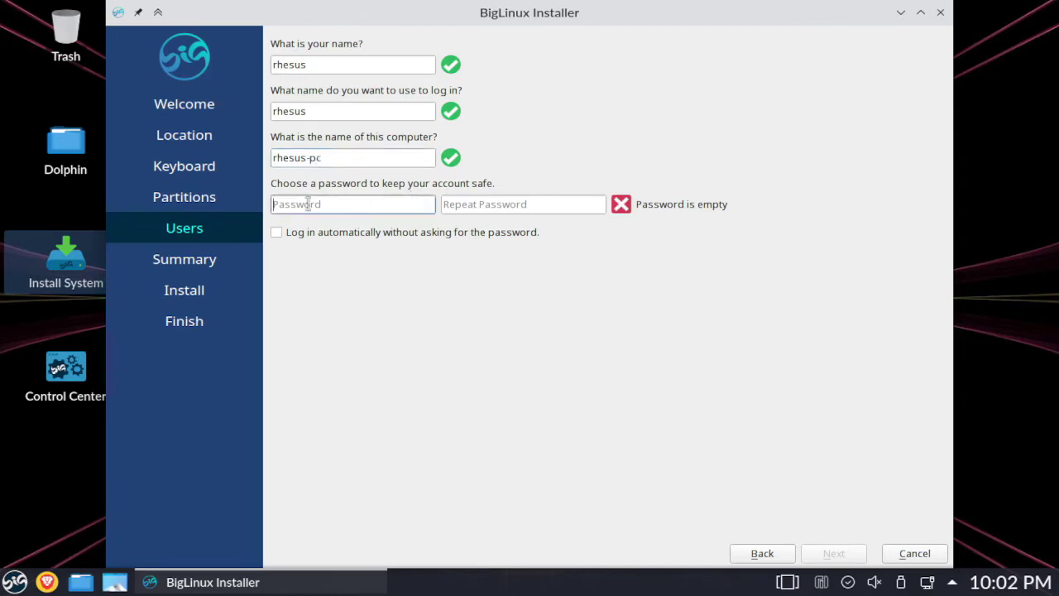
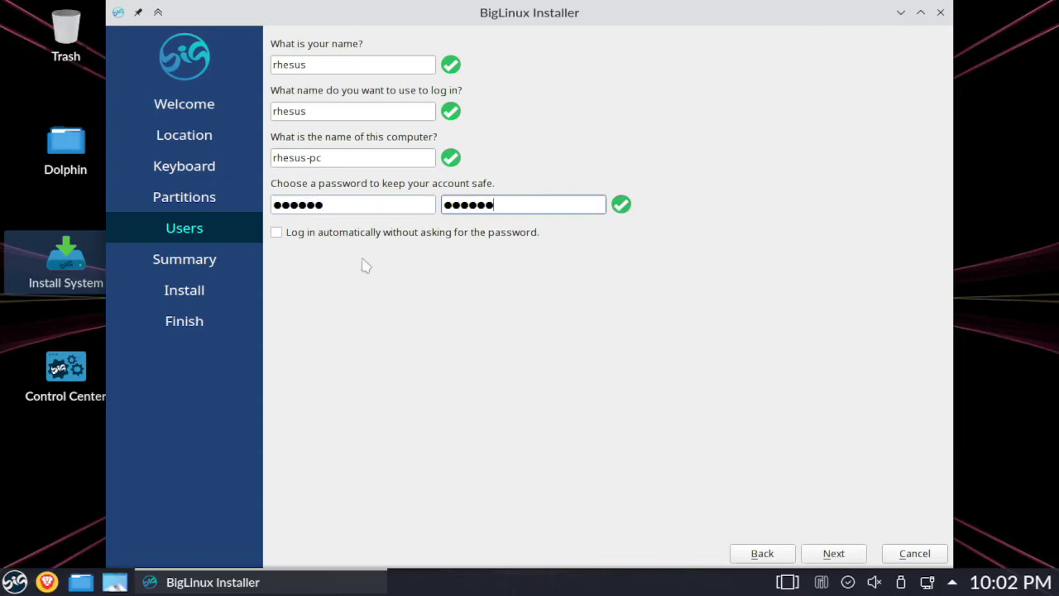
left_click(833, 554)
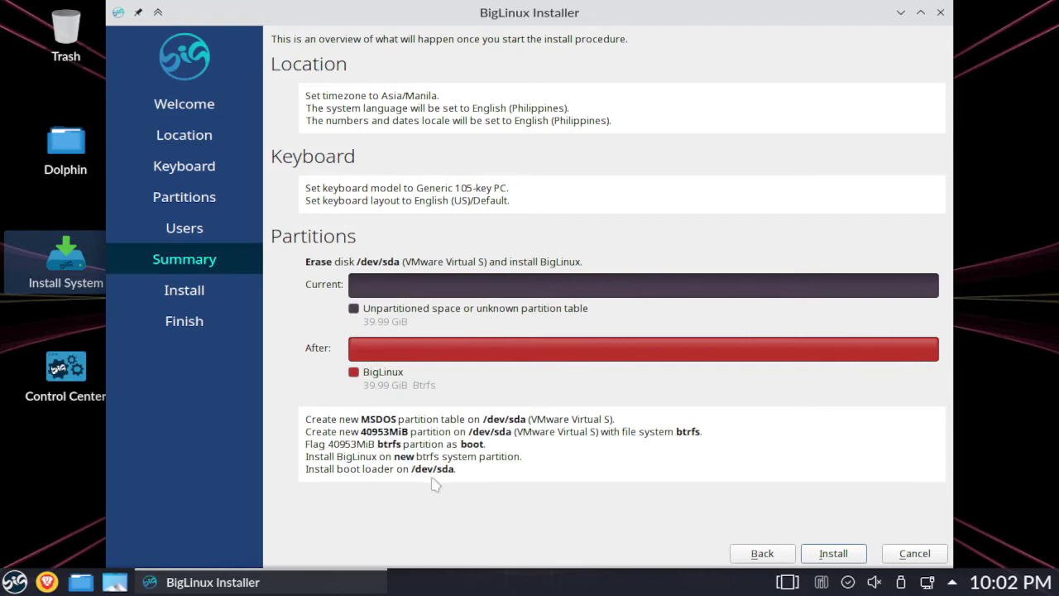
- Start the installation and confirm Install now to erase the disk and install BigLinux
left_click(833, 554)
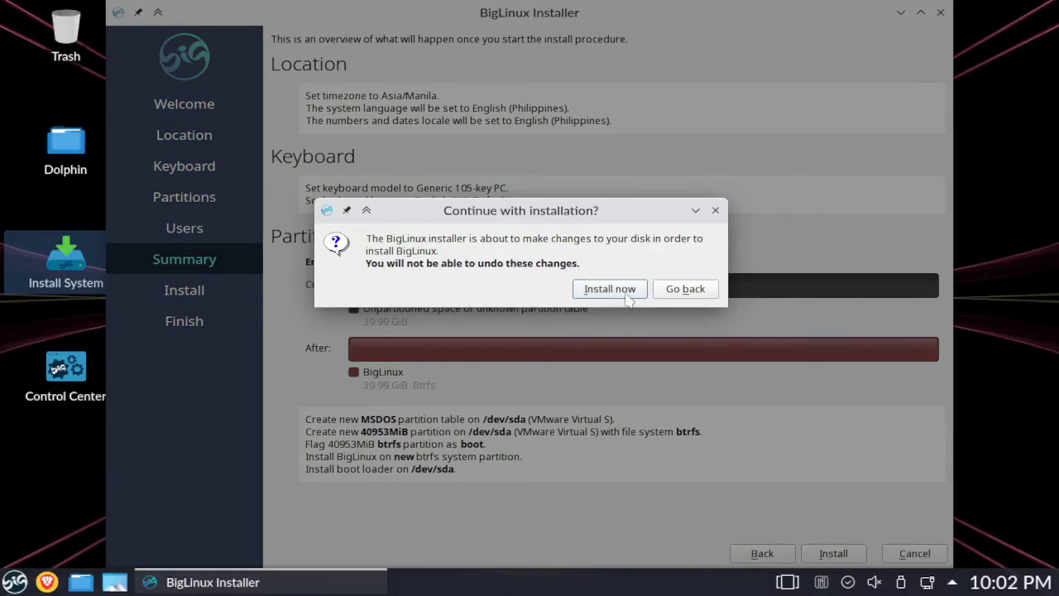
left_click(638, 296)
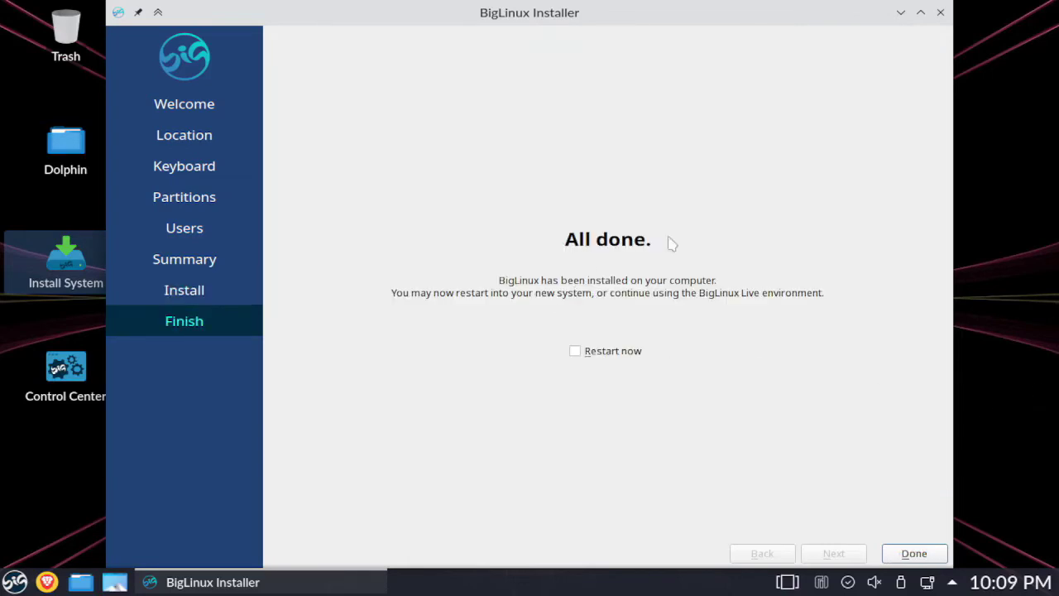
- Tick Restart now, click Done, and type the account password at the login screen
left_click(575, 351)
left_click(917, 555)
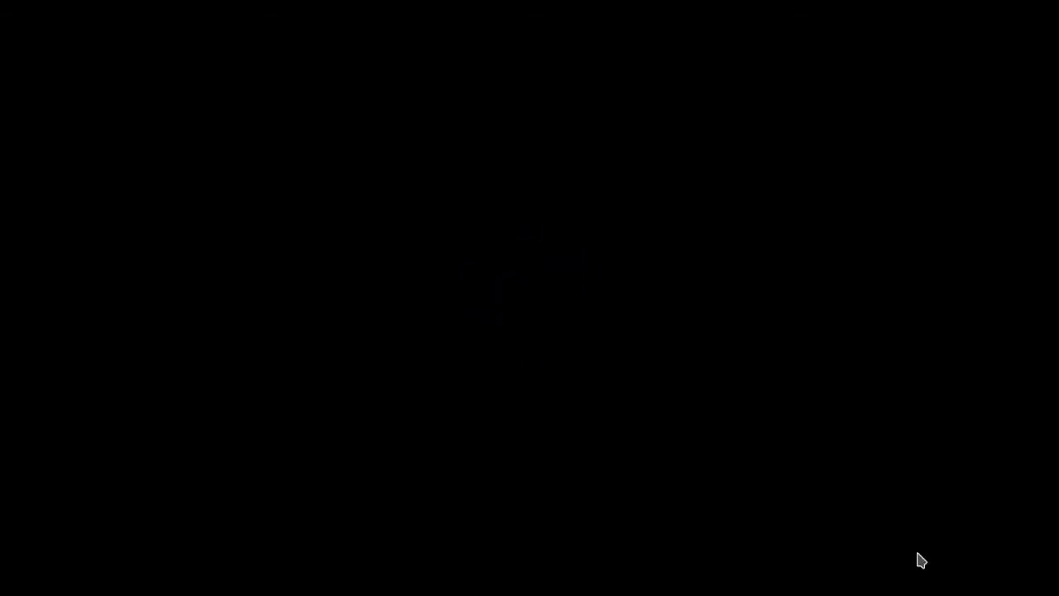
type("*****")
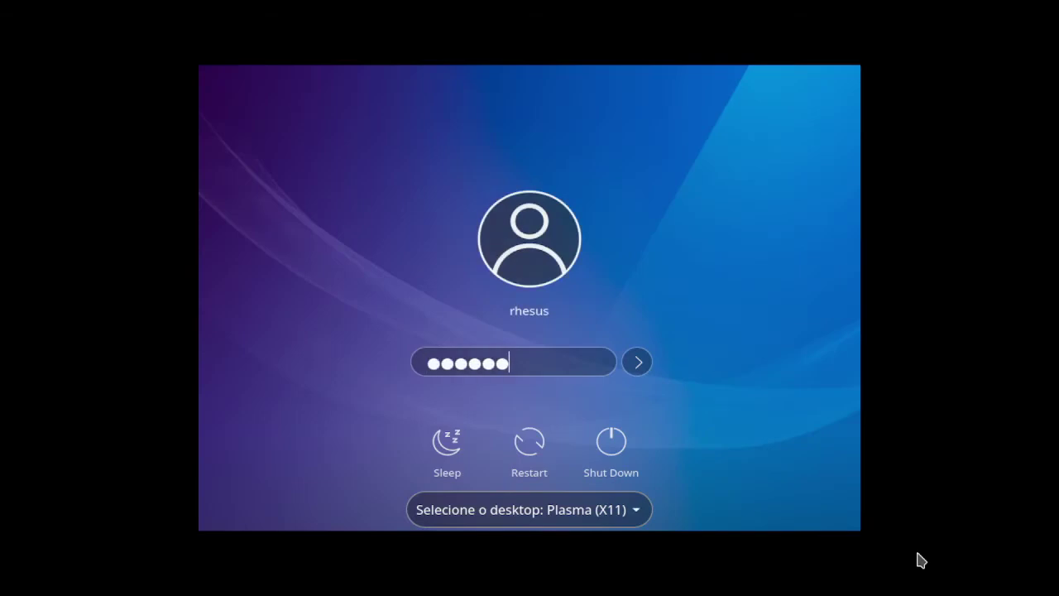
- Select the Plasma (X11) session and log in to the desktop
left_click(636, 512)
left_click(636, 513)
left_click(638, 364)
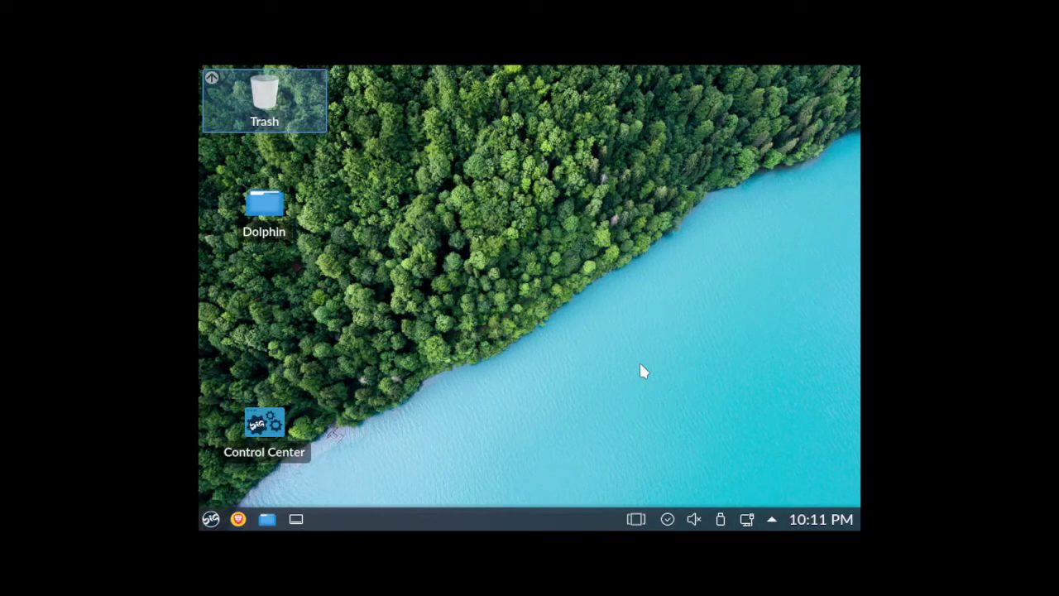
- Go to Display and Monitor in System Settings via the application launcher
left_click(208, 518)
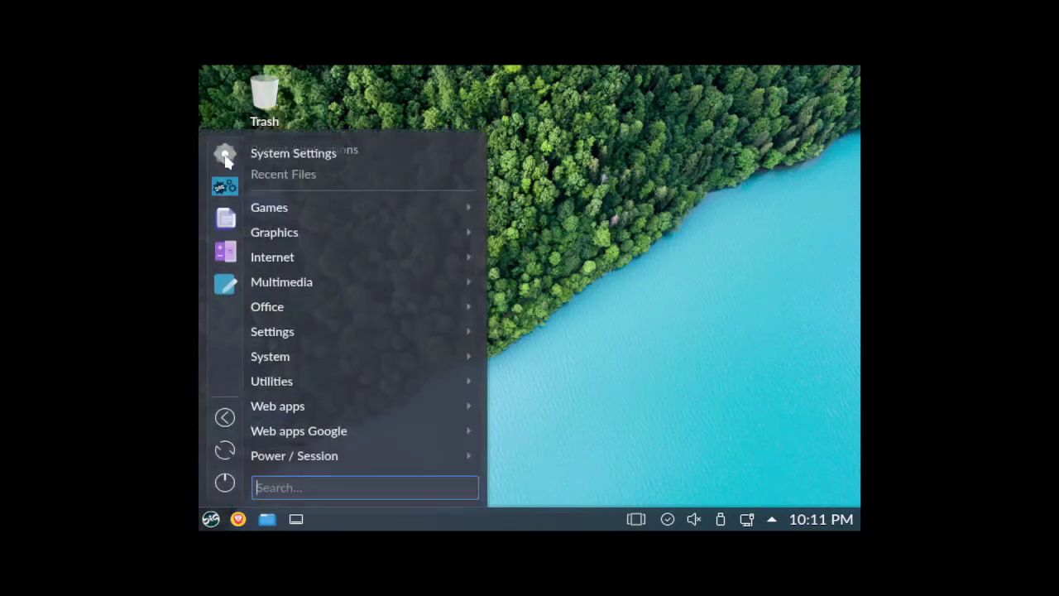
left_click(225, 158)
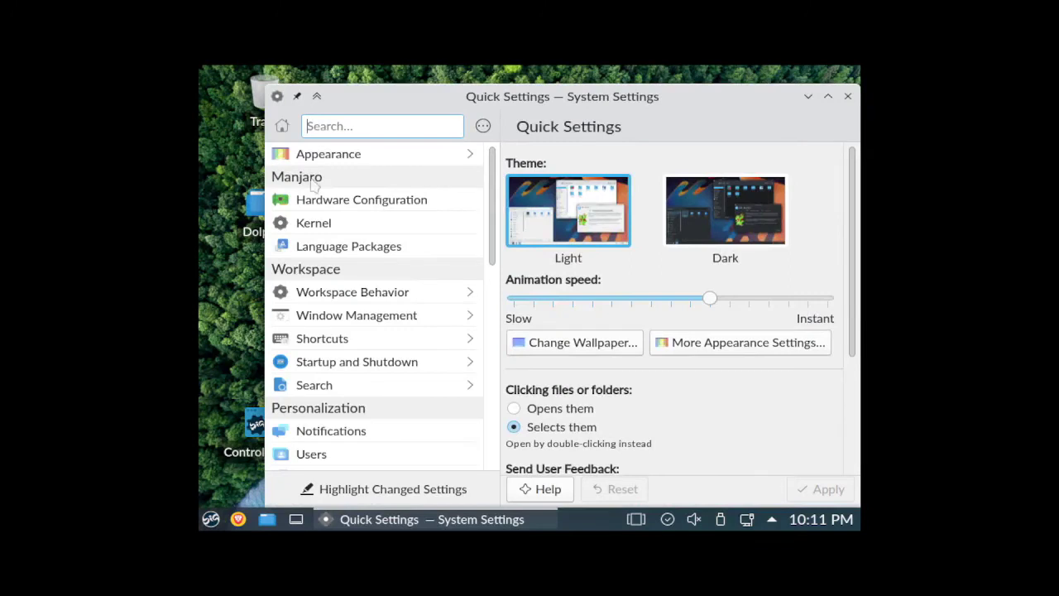
scroll(389, 331, "down", 10)
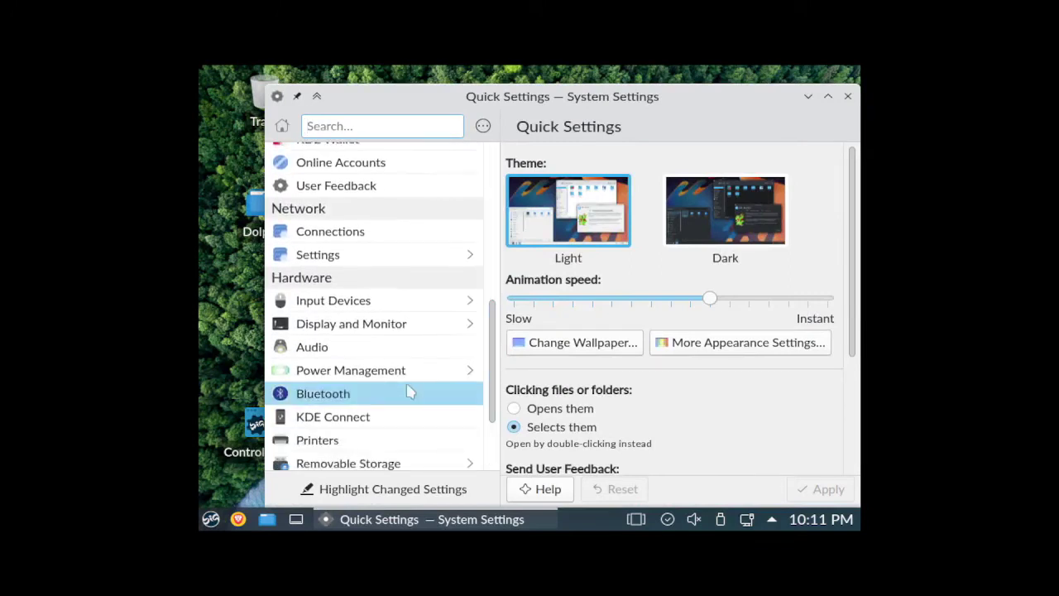
left_click(339, 325)
scroll(712, 407, "down", 1)
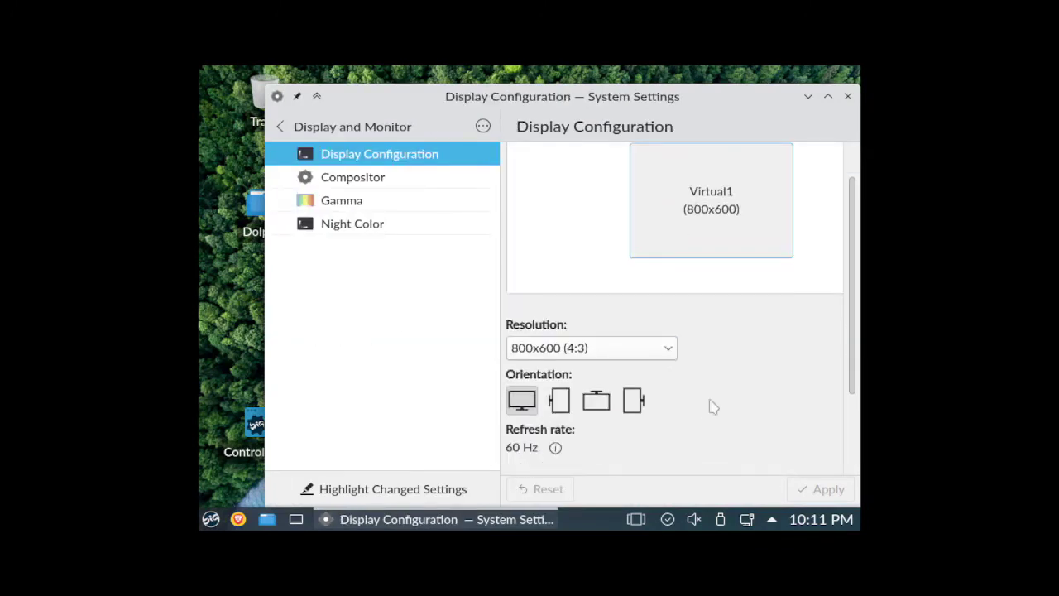
- Set the resolution to 1280x768 (5:3), apply and keep it, then close the window
left_click(669, 354)
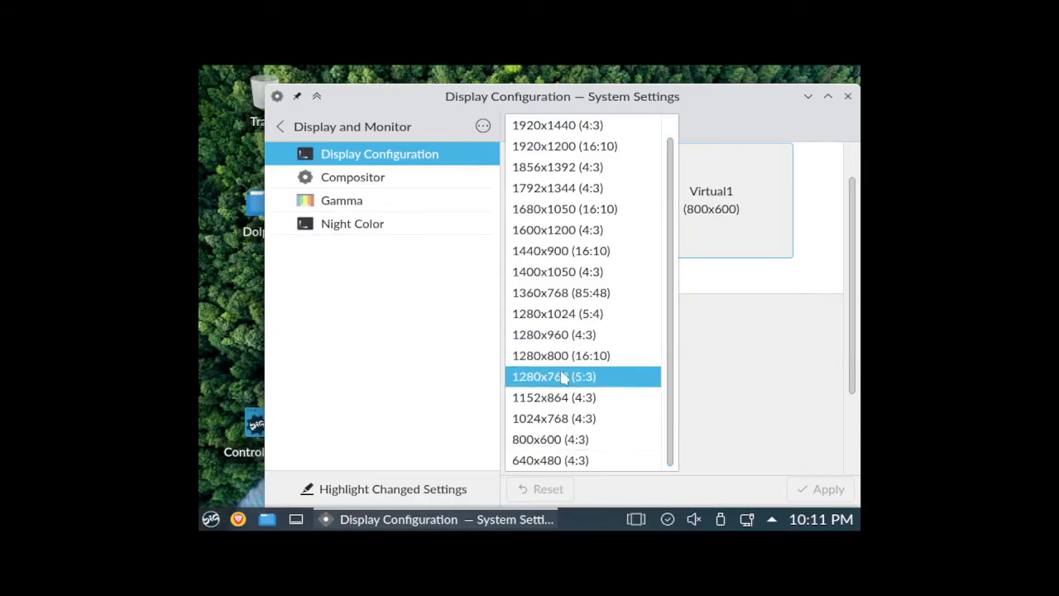
left_click(553, 377)
left_click(819, 488)
left_click(908, 406)
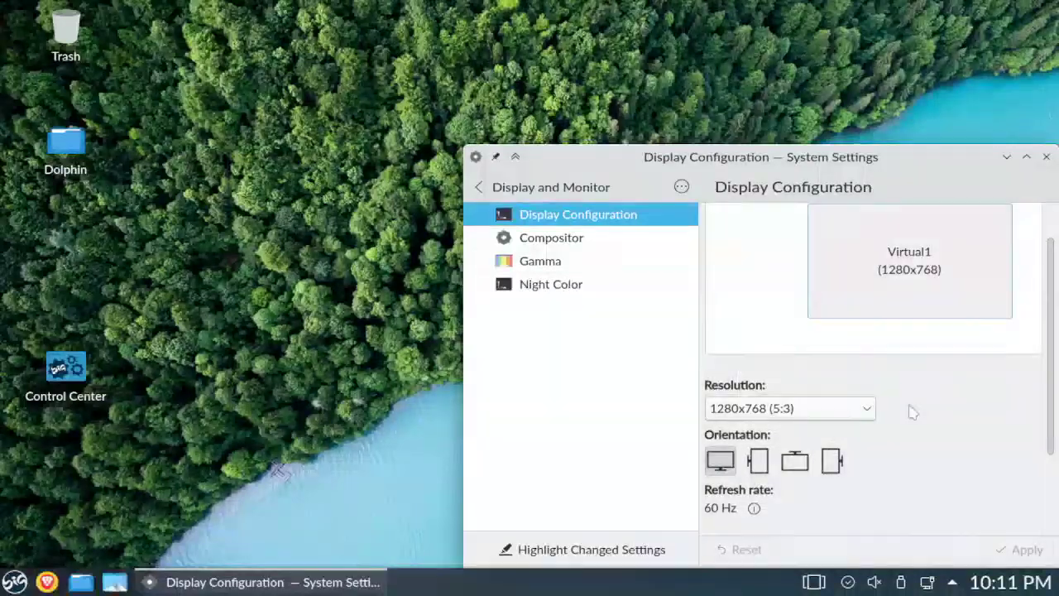
left_click_drag(951, 157, 796, 109)
left_click(891, 110)
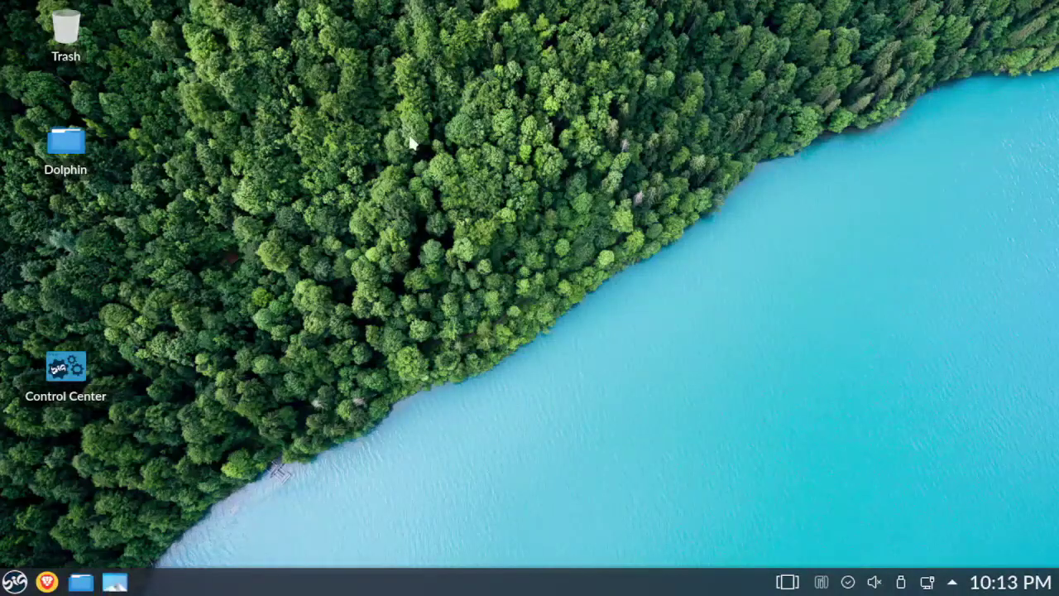
- Set the BigLinux11 image as the desktop wallpaper in Desktop Folder Settings, applying and closing
right_click(411, 142)
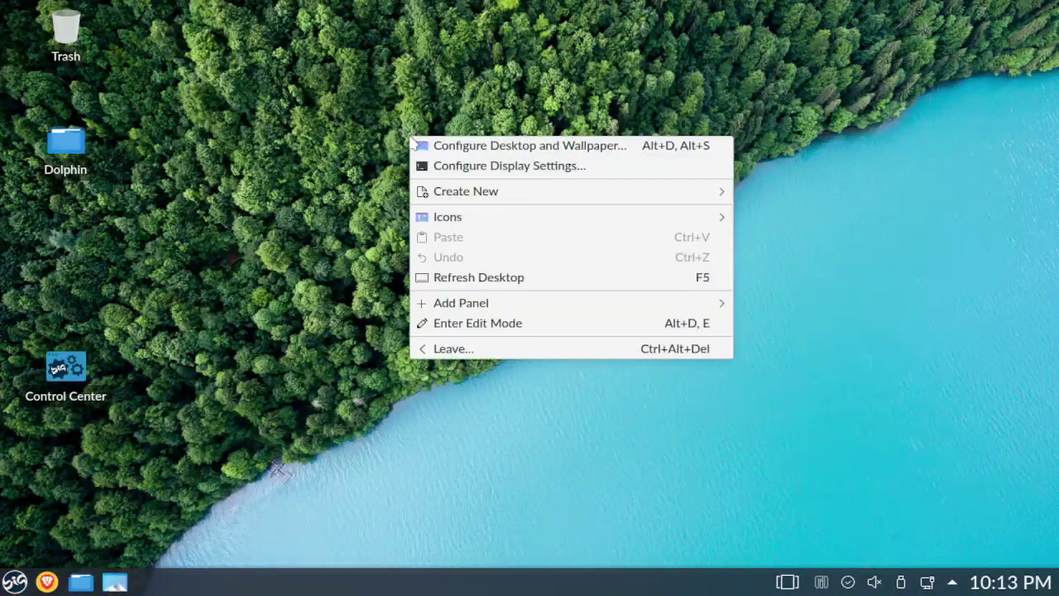
left_click(455, 146)
left_click_drag(851, 344, 820, 255)
scroll(820, 253, "up", 1)
scroll(824, 273, "up", 1)
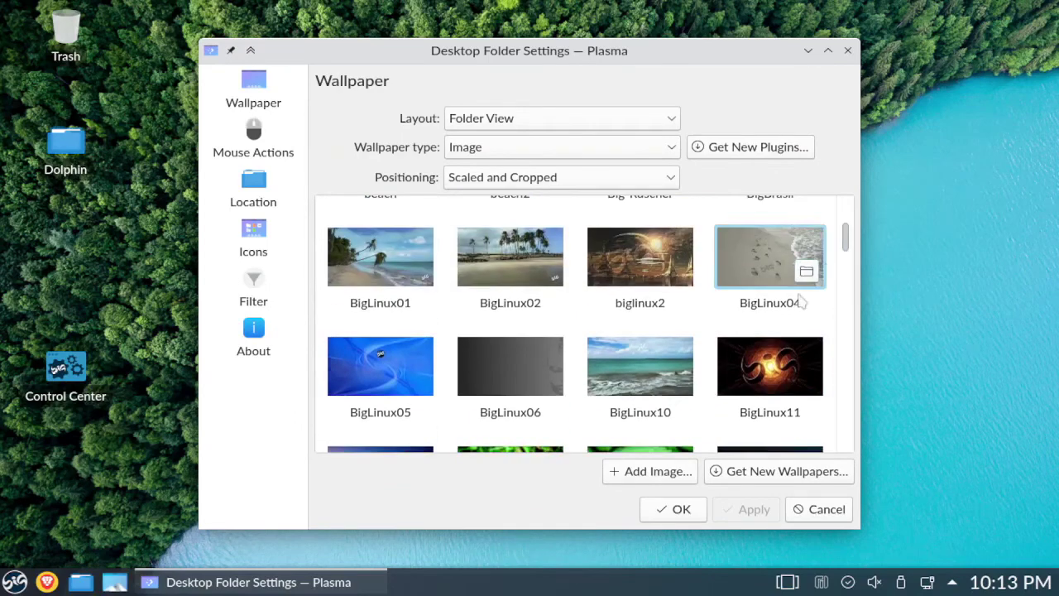
left_click(757, 364)
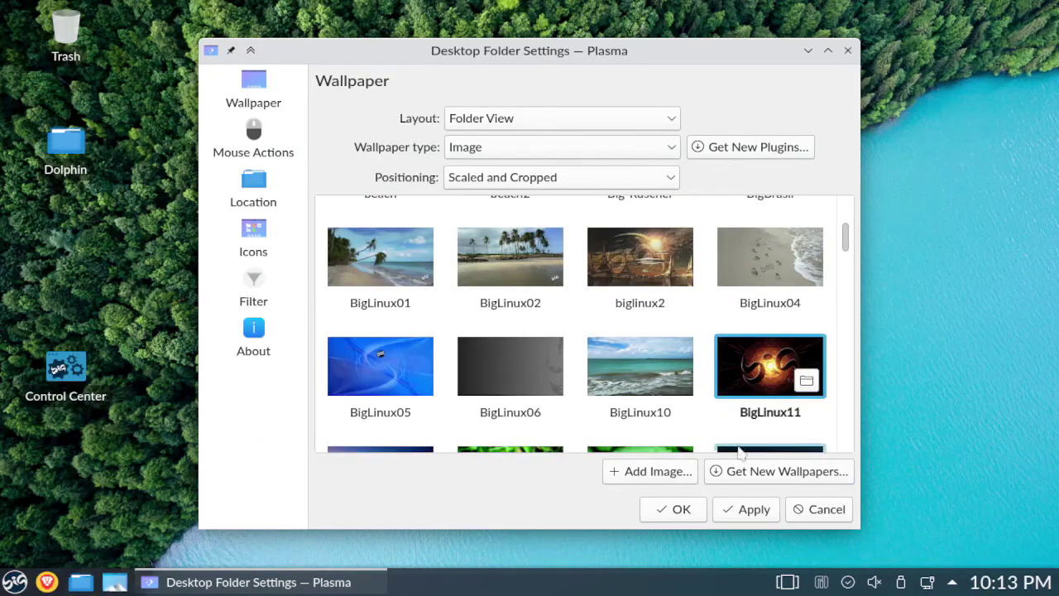
left_click(754, 510)
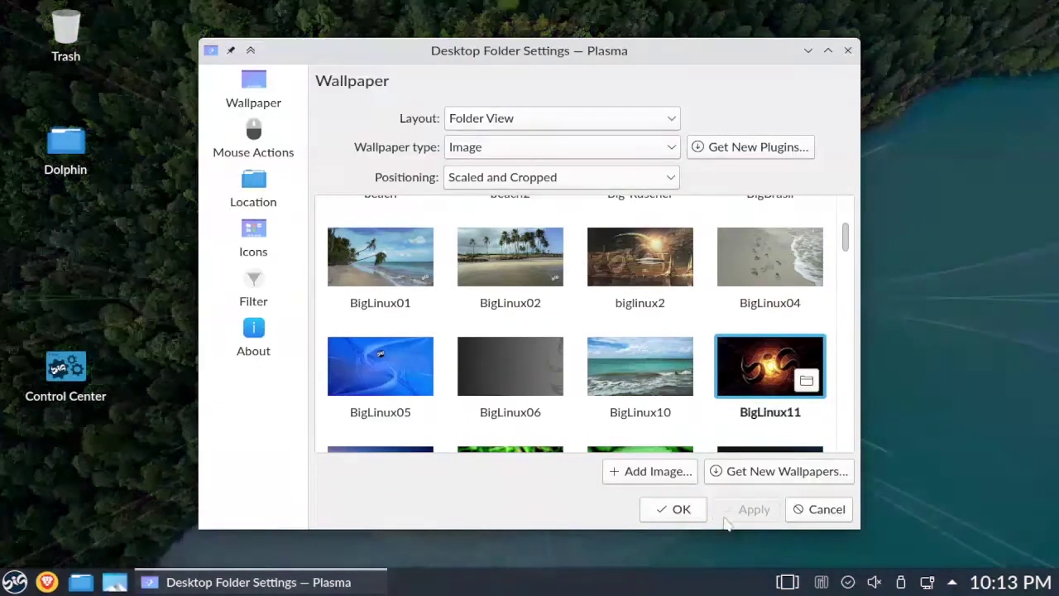
left_click(678, 509)
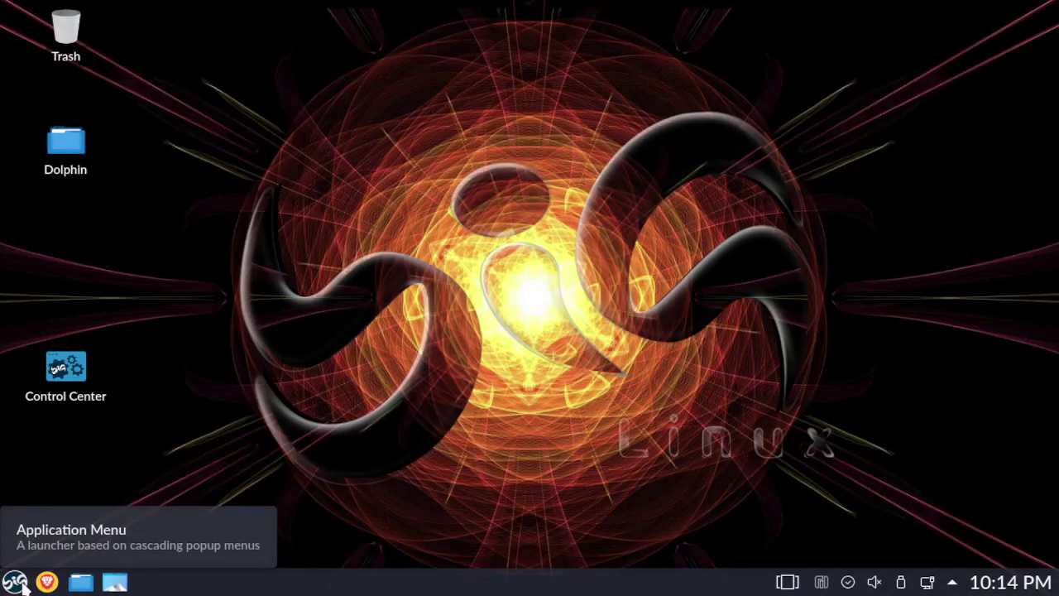
left_click(23, 584)
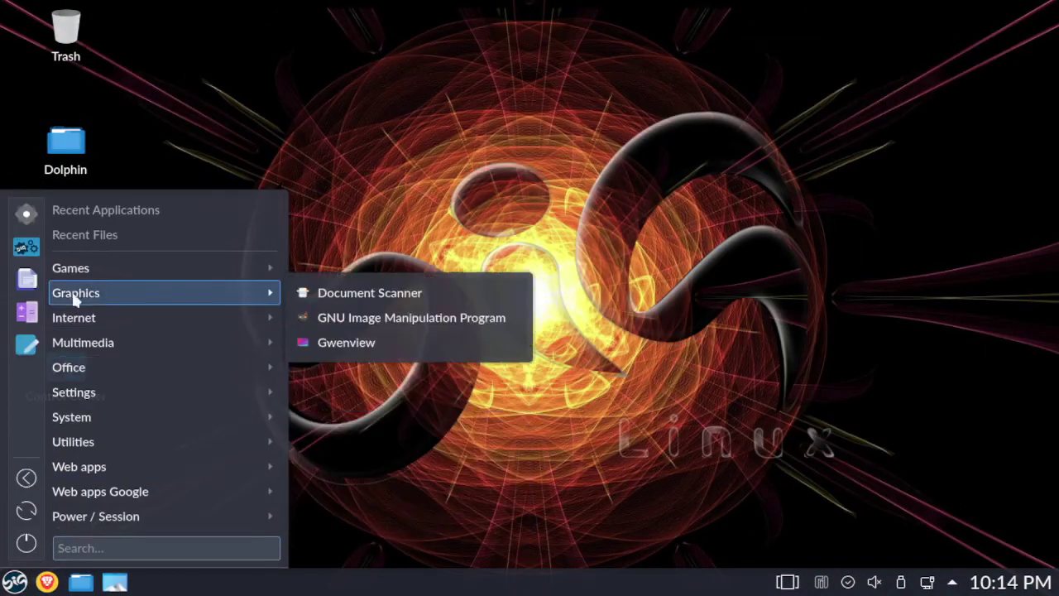
- Browse the application menu categories, ending on Internet to list Brave, Firefox, qBittorrent and RustDesk
mouse_move(81, 277)
mouse_move(72, 299)
mouse_move(66, 323)
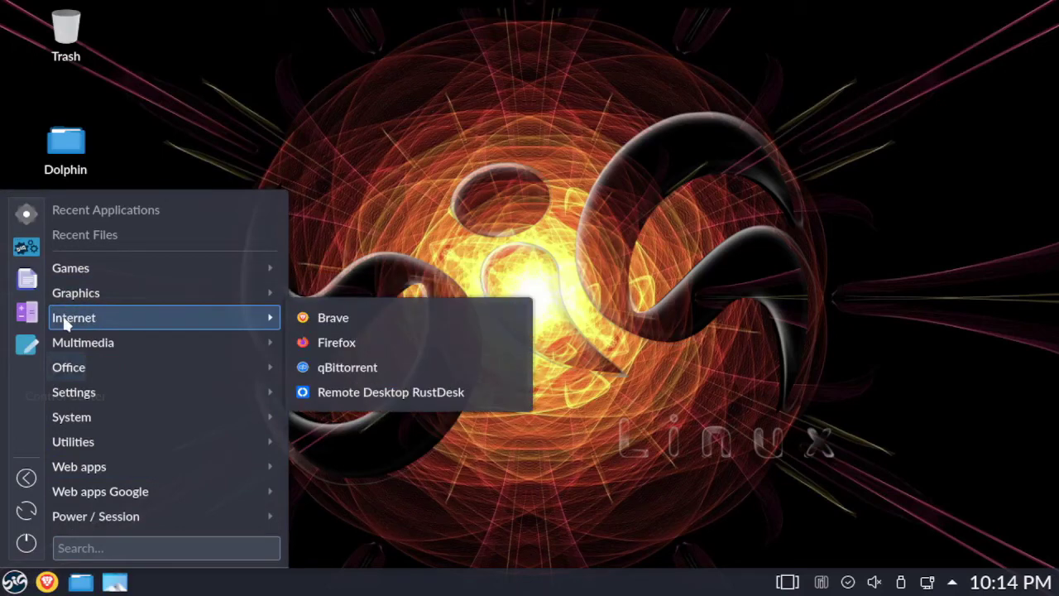
mouse_move(62, 348)
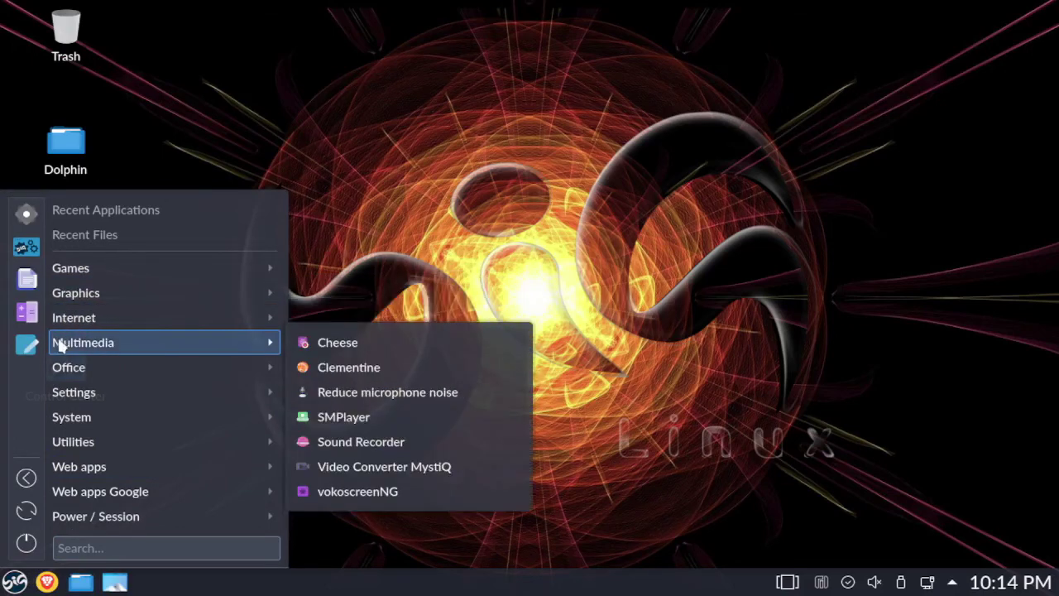
mouse_move(61, 368)
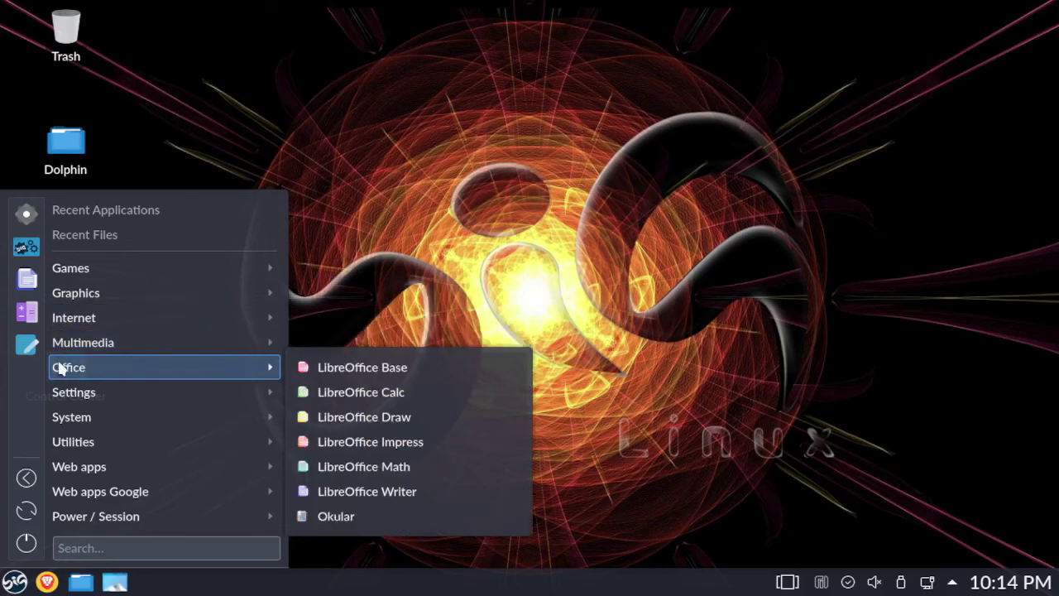
mouse_move(61, 400)
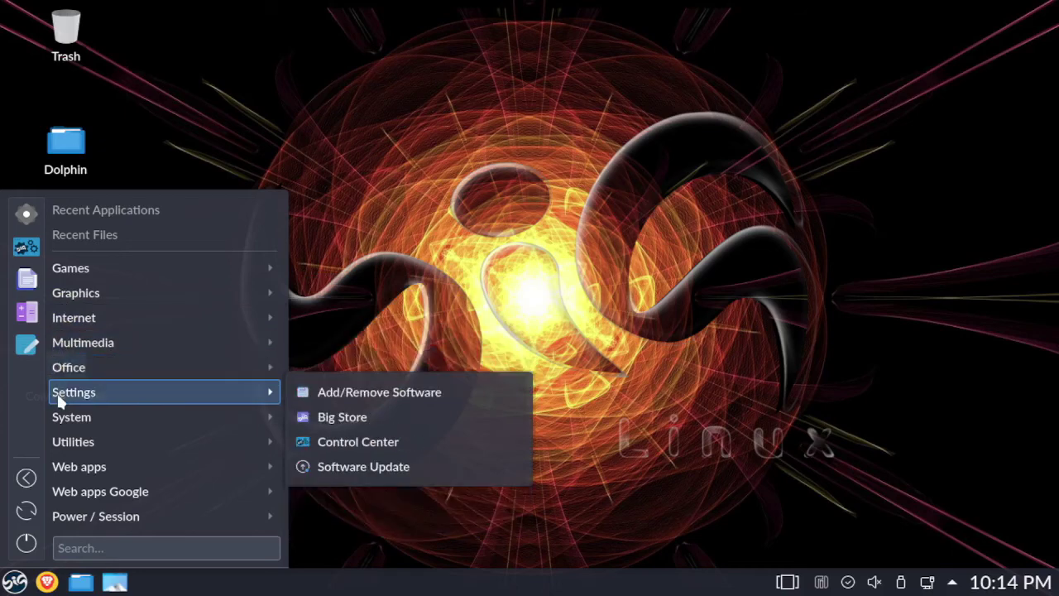
mouse_move(57, 418)
mouse_move(58, 446)
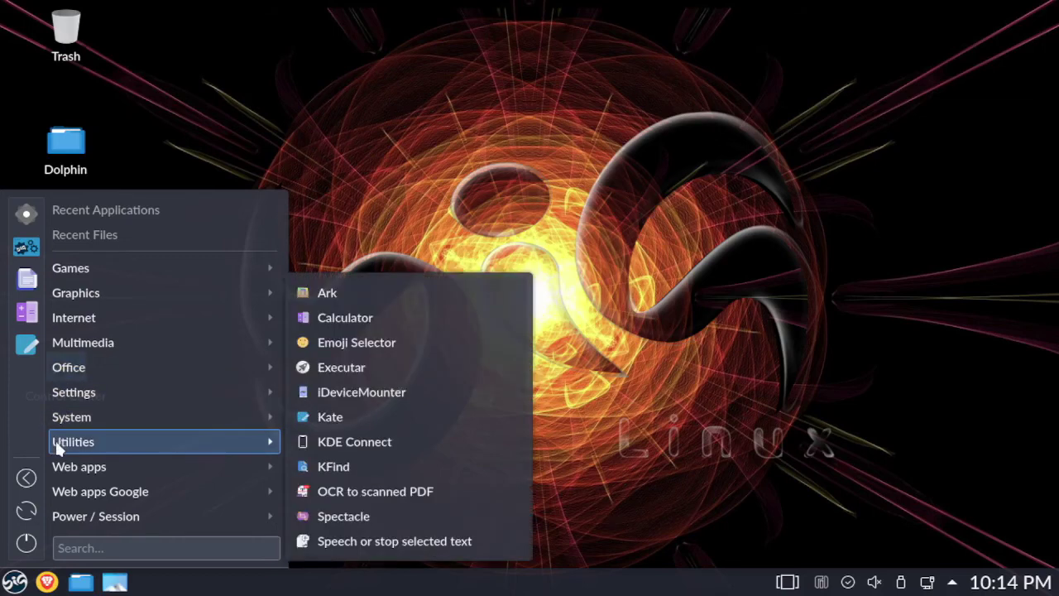
mouse_move(59, 473)
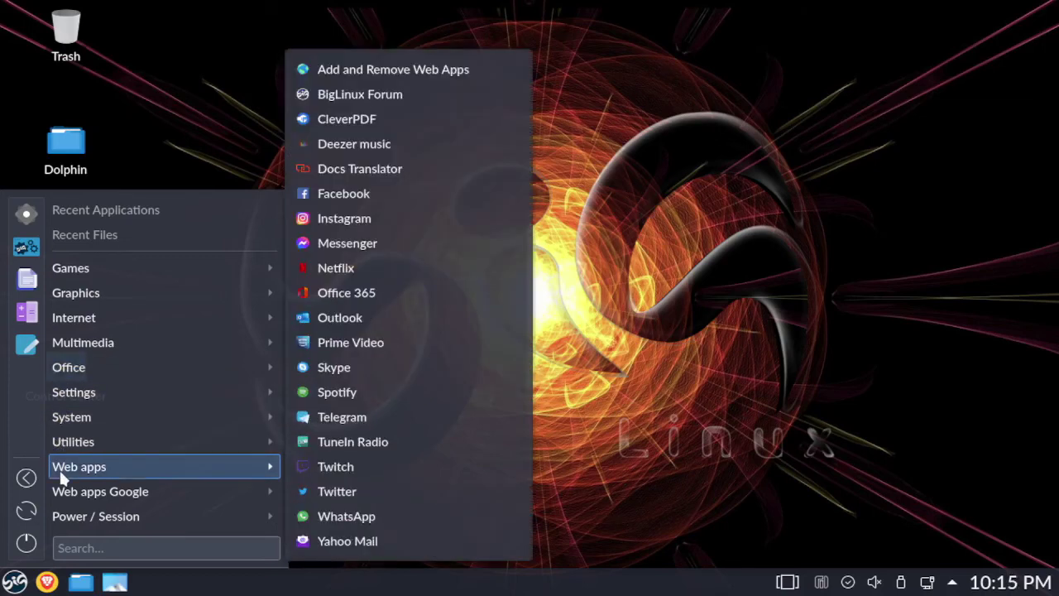
mouse_move(61, 497)
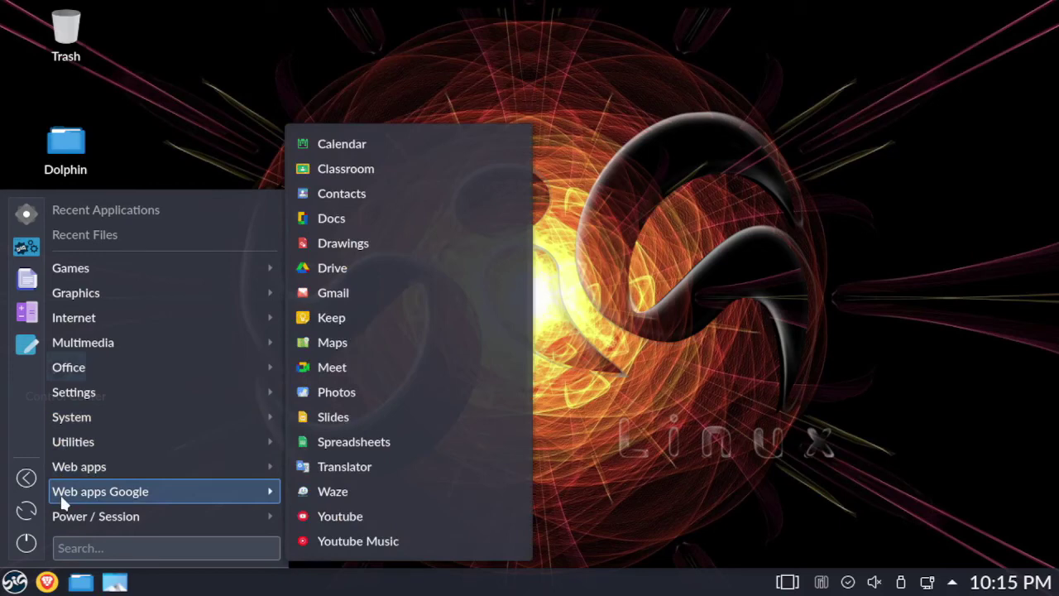
mouse_move(67, 524)
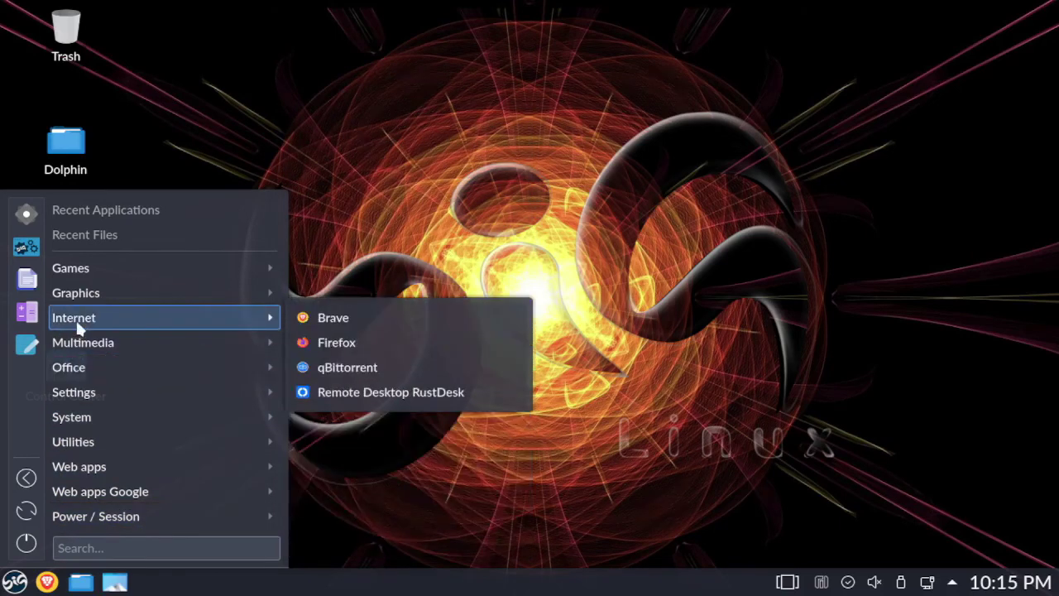
- Launch Firefox, open YouTube from the shortcuts, scroll its home page, then close the browser
left_click(344, 347)
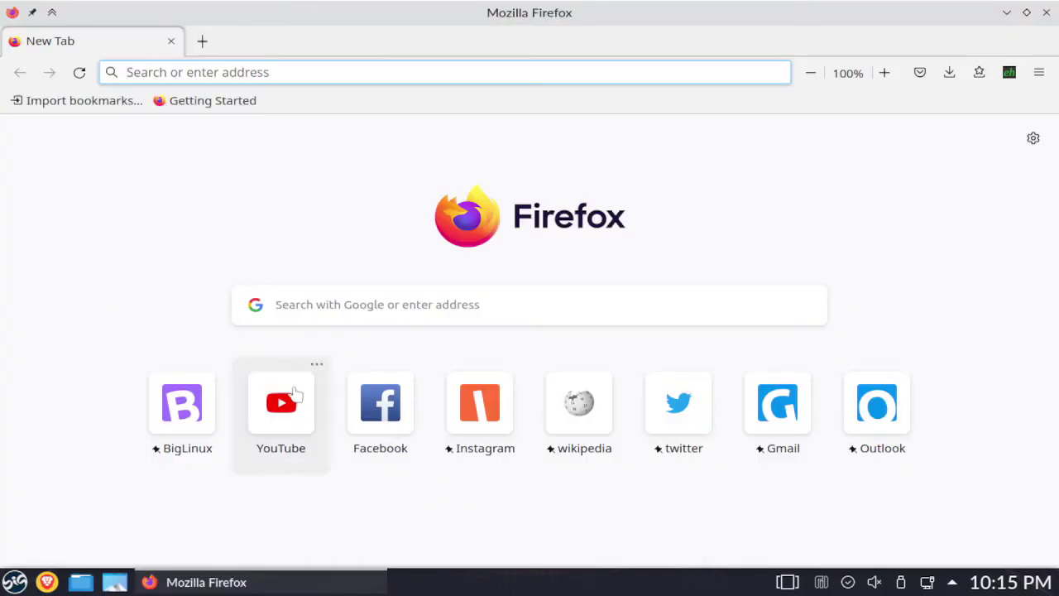
left_click(294, 402)
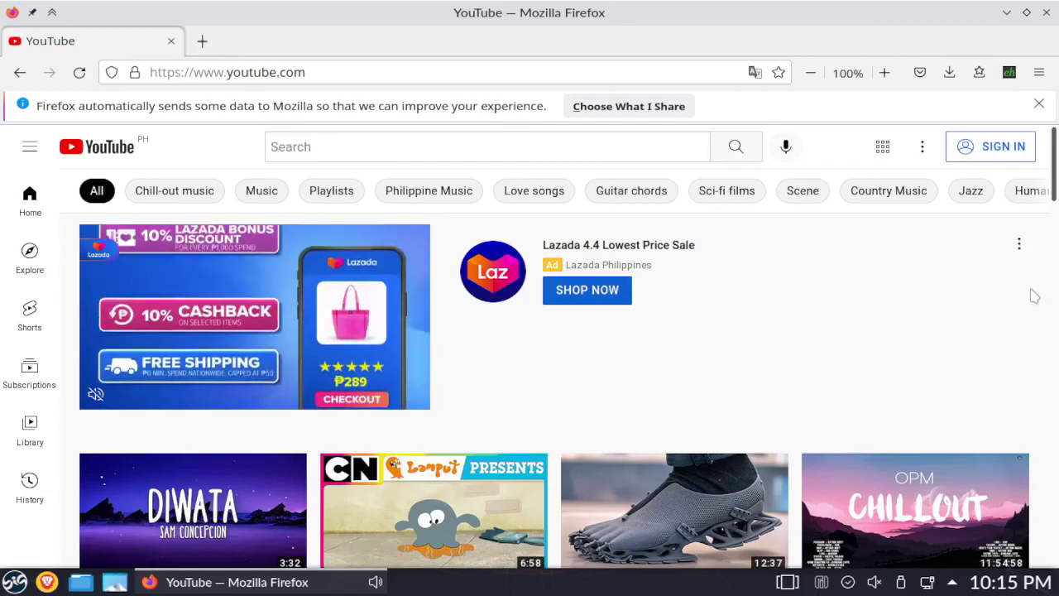
scroll(1020, 302, "down", 2)
scroll(1020, 303, "down", 5)
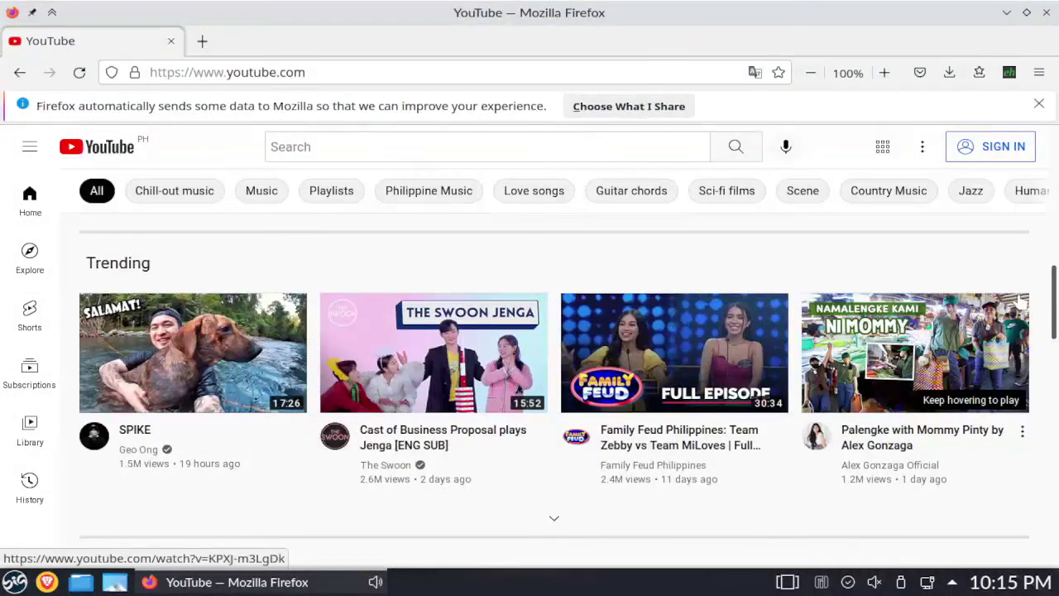
scroll(1019, 303, "down", 2)
scroll(1019, 303, "down", 6)
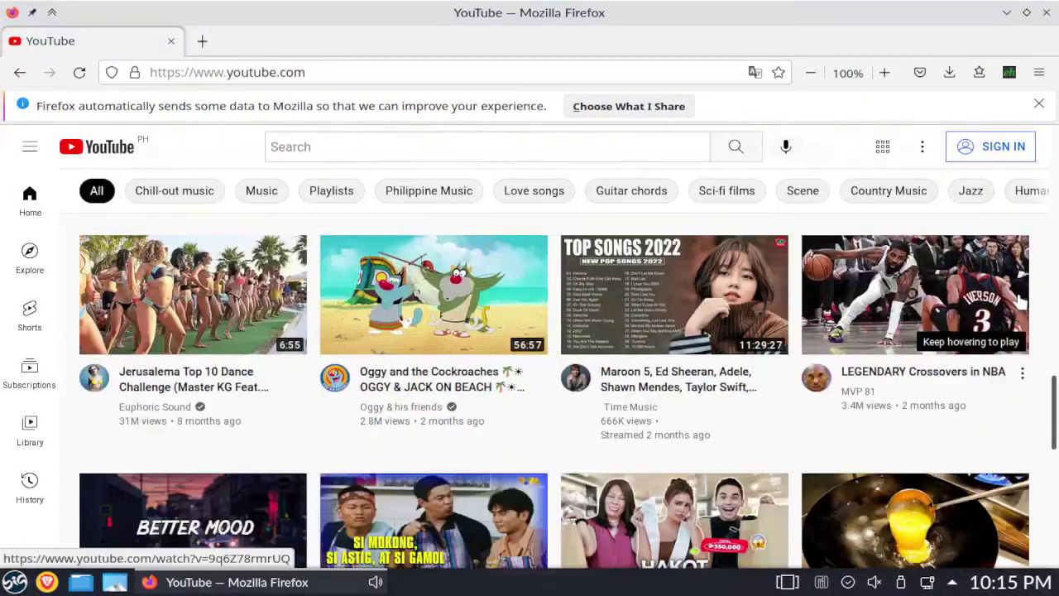
scroll(1020, 302, "down", 2)
scroll(1020, 302, "up", 10)
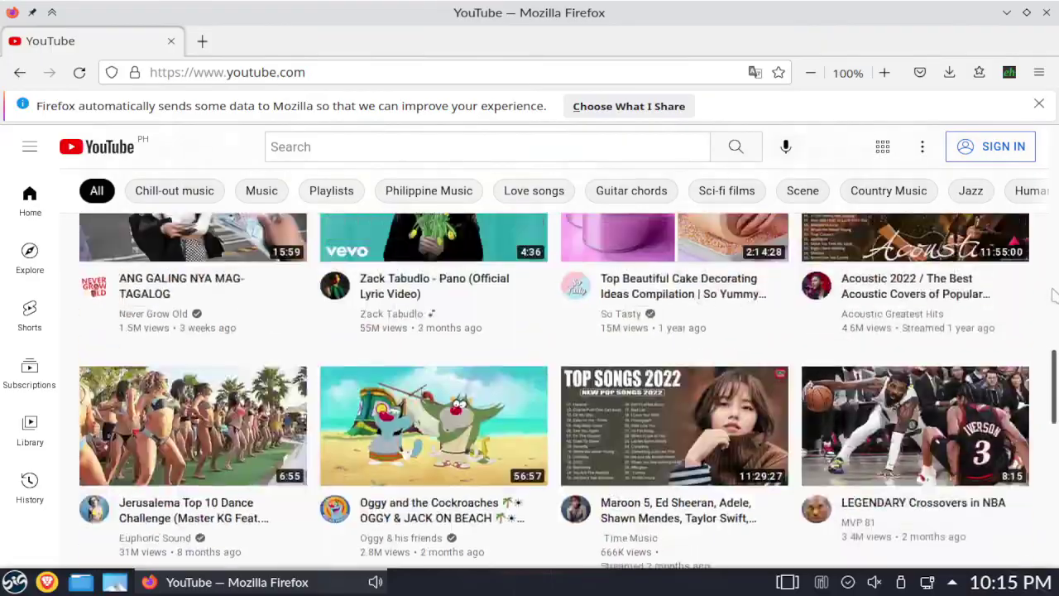
scroll(1053, 299, "down", 10)
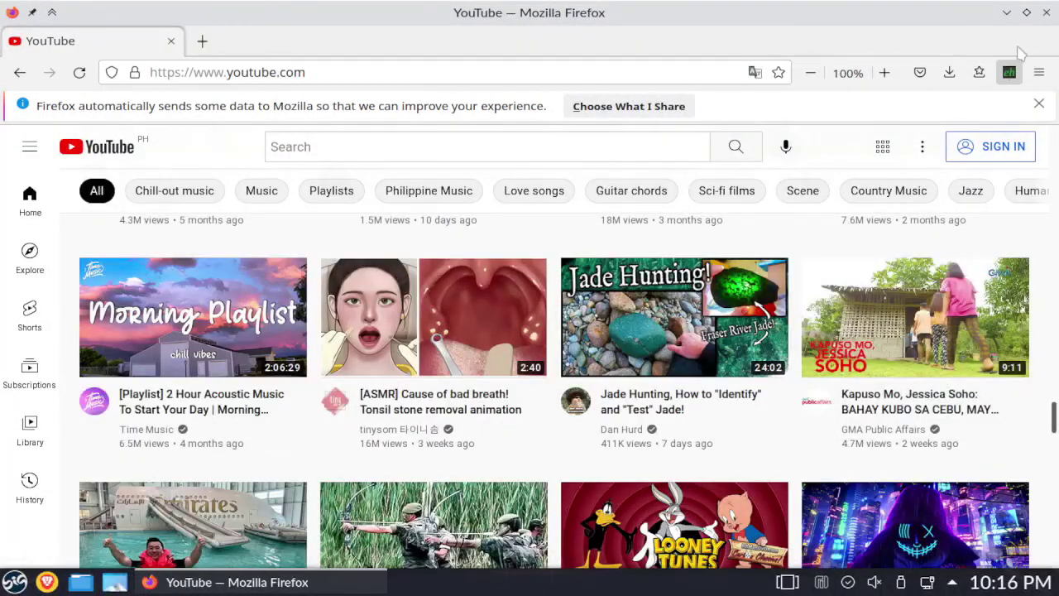
left_click(1045, 13)
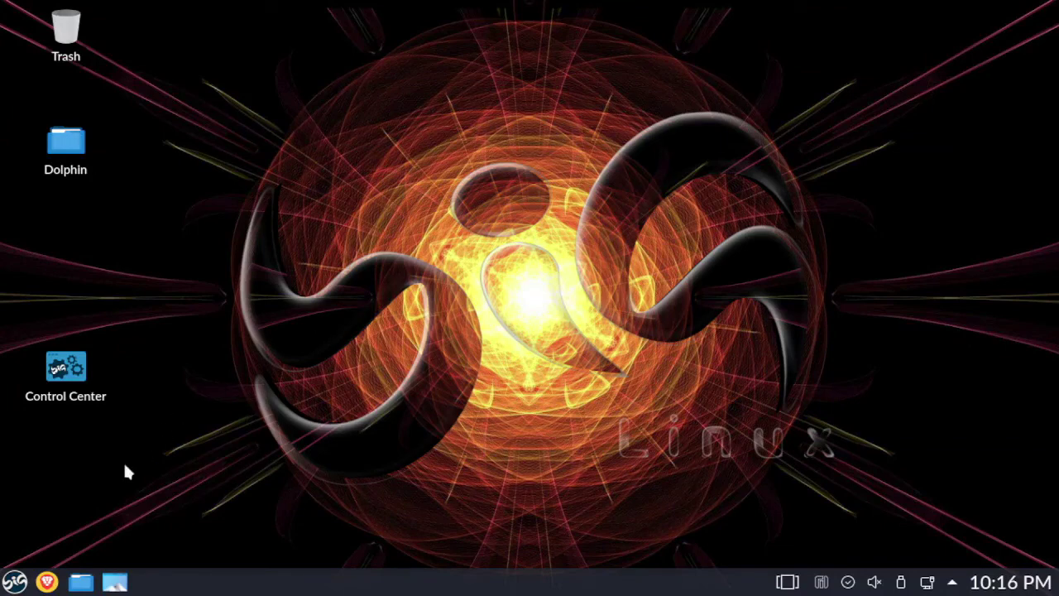
- Launch LibreOffice Writer with a new document and dismiss the tip of the day and three infobars
left_click(14, 581)
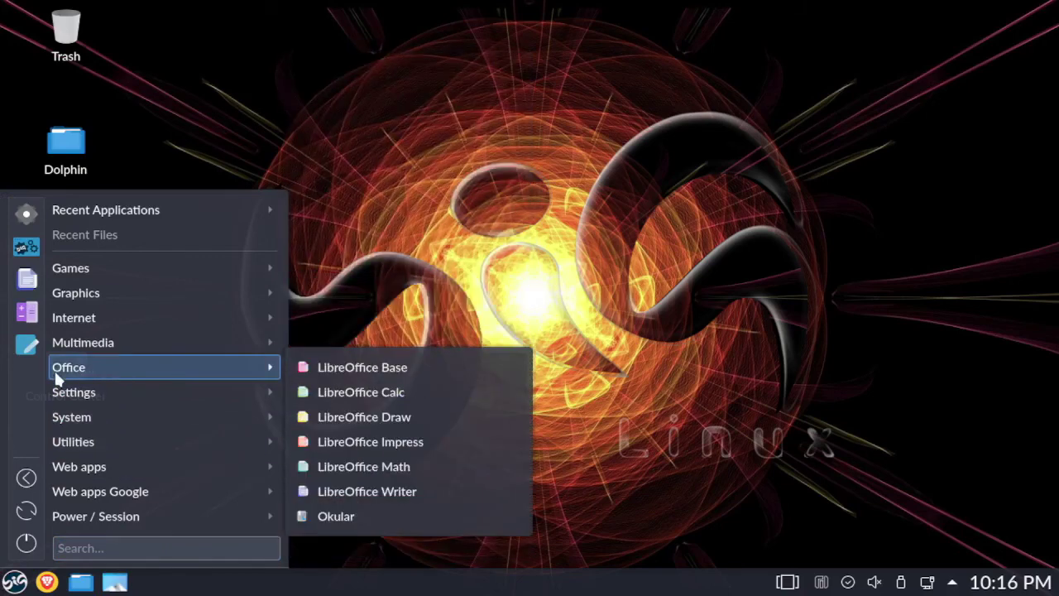
left_click(355, 492)
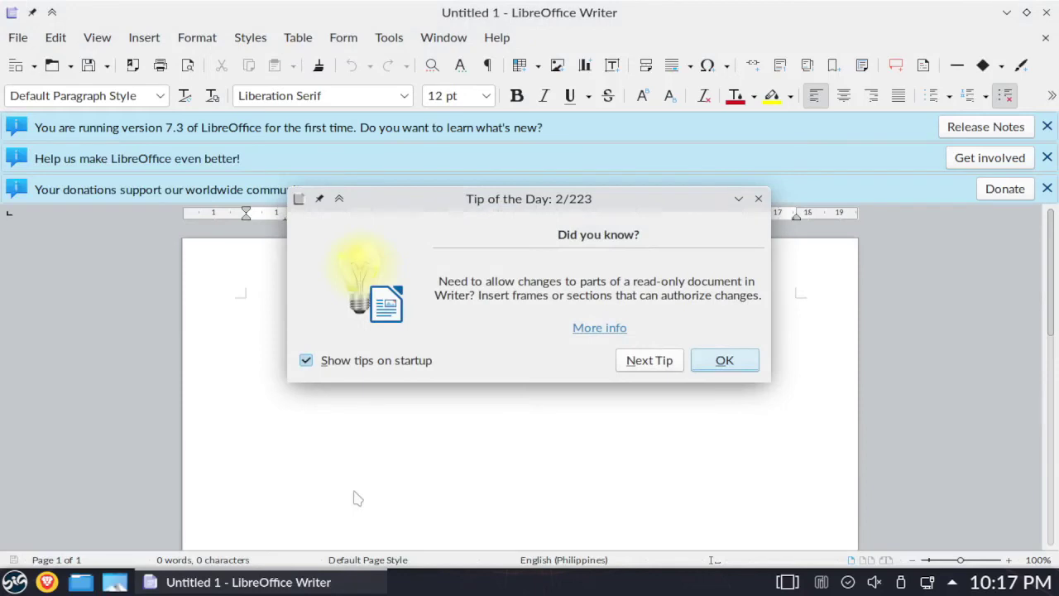
left_click(712, 357)
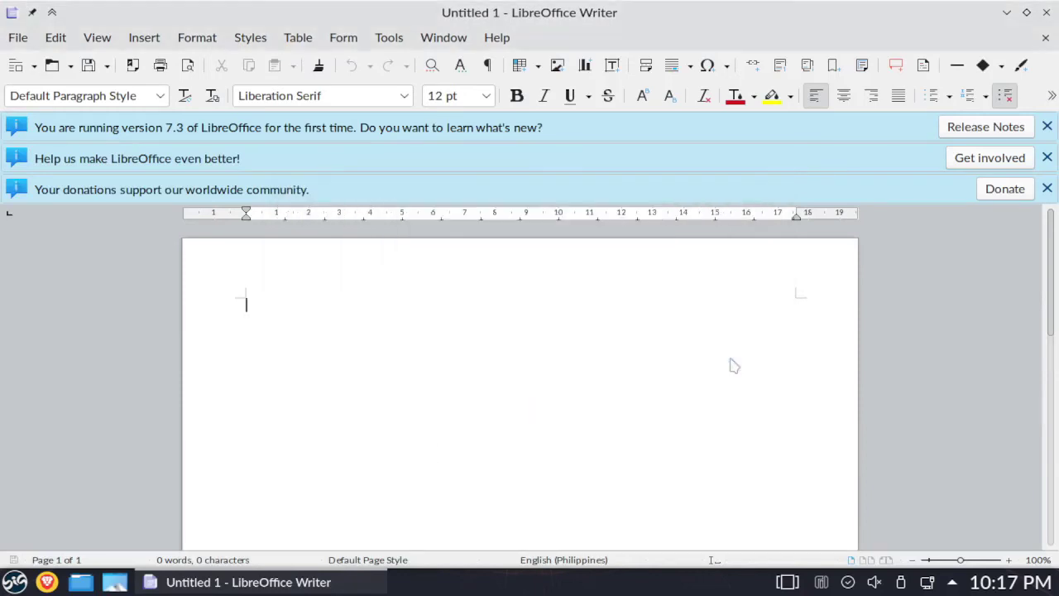
left_click(1047, 189)
left_click(1046, 157)
left_click(1047, 127)
- At 40 pt, type 'Thank you for Watching' and 'Please subscribe like and share' on two lines
left_click(486, 95)
left_click(451, 317)
type("Th")
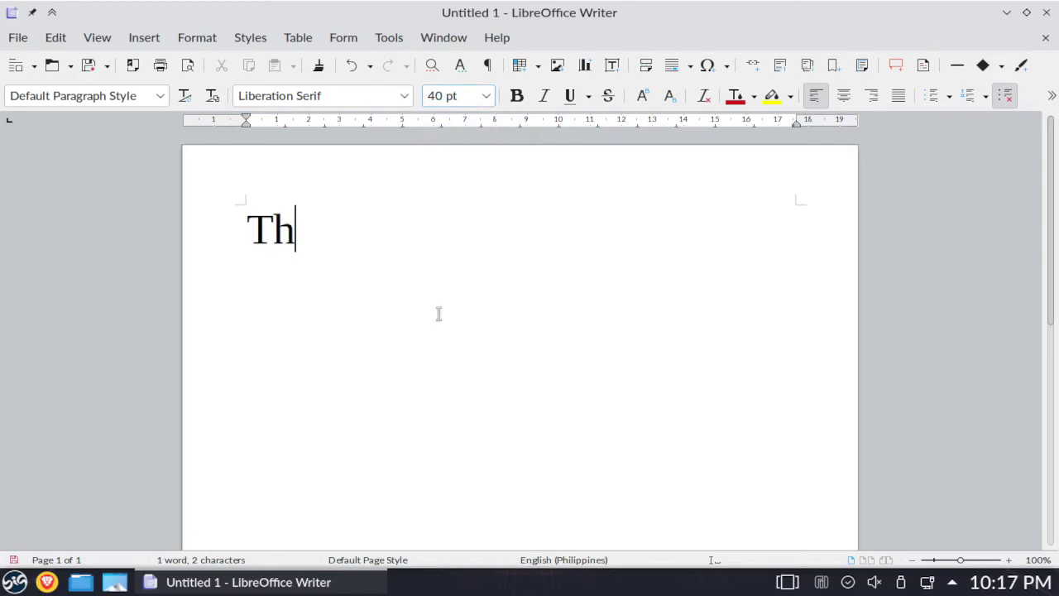
type("ank you for Watching")
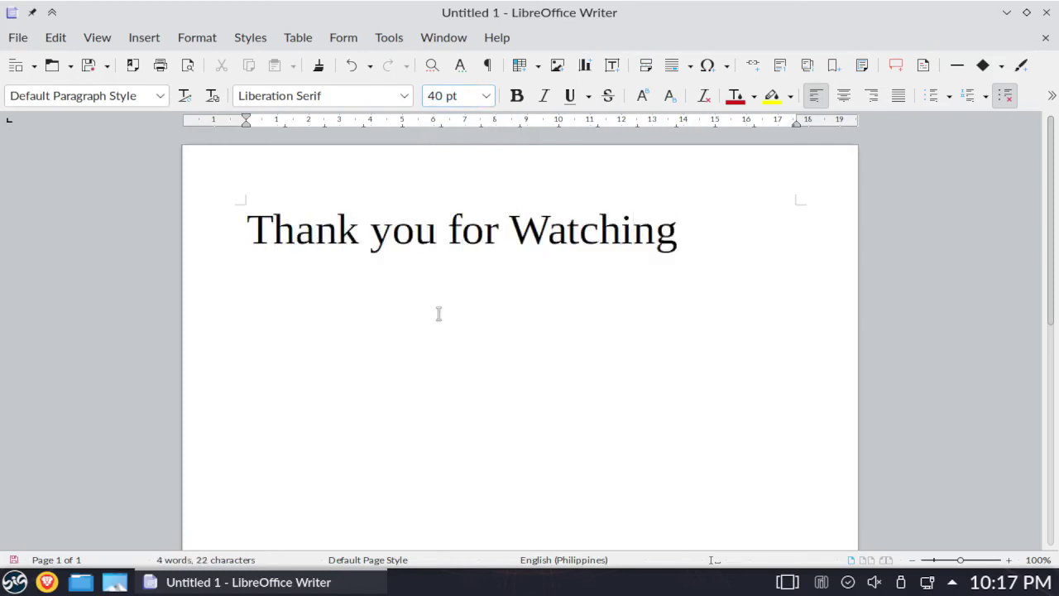
key("Return")
type("Please")
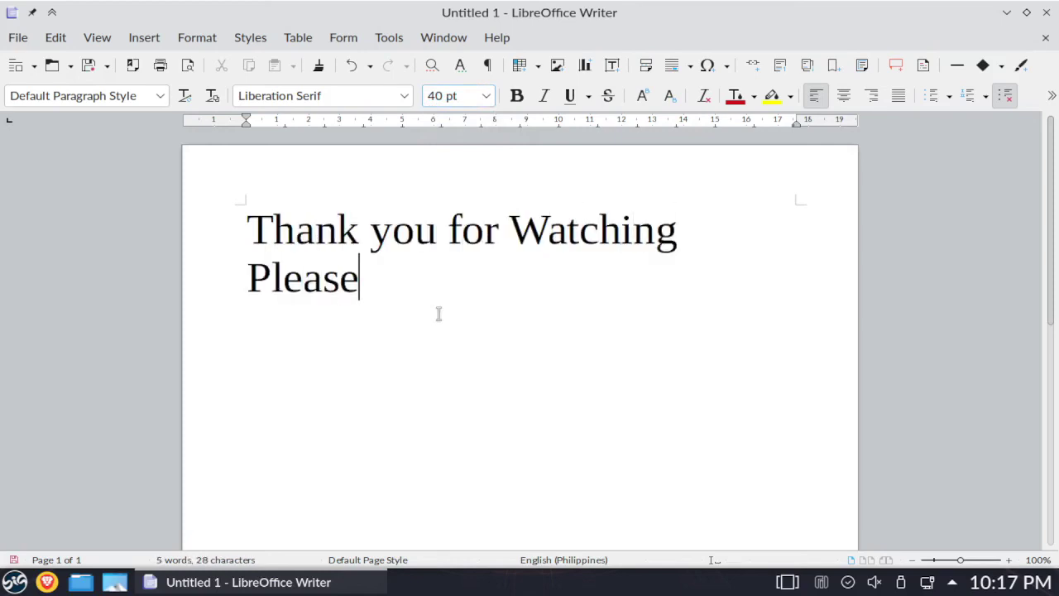
type(" subscribe lik")
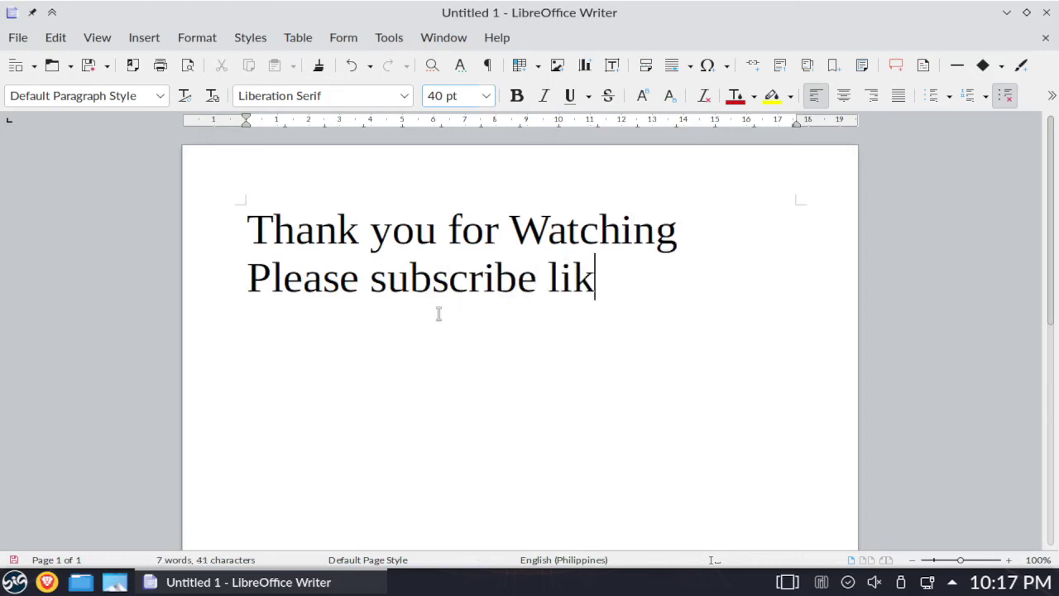
type("e and share")
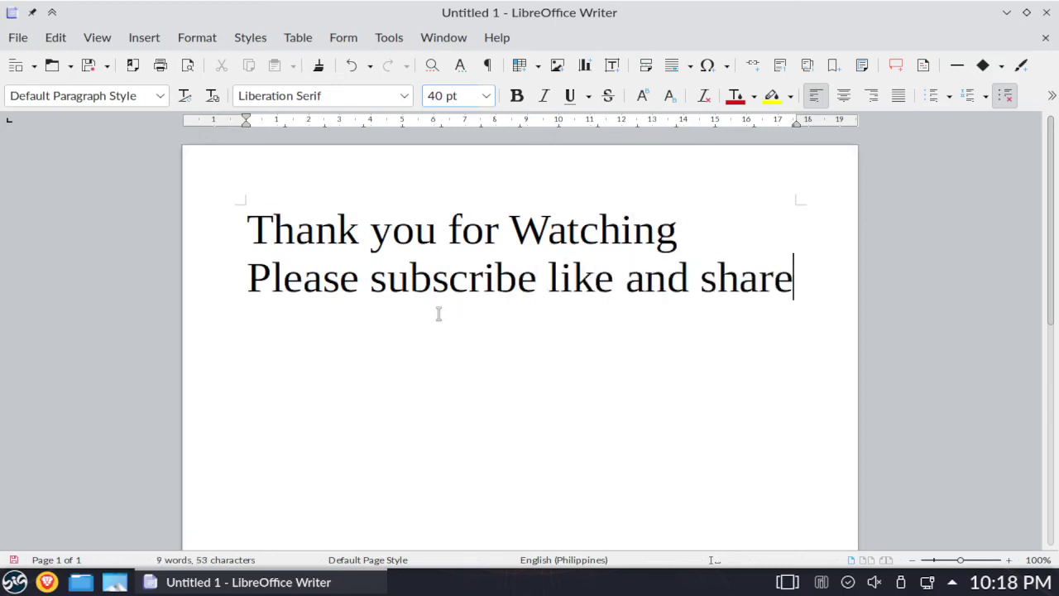